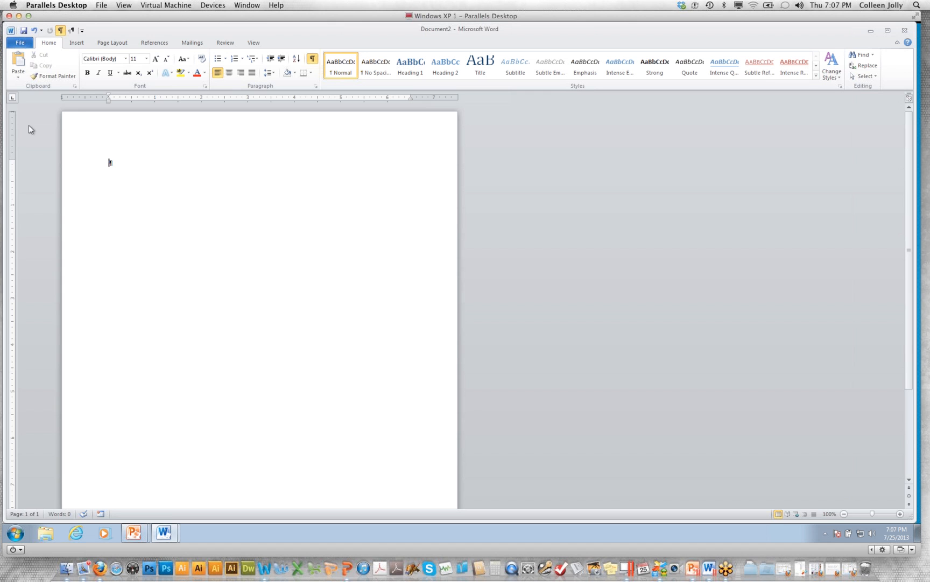
Paste the copied lorem ipsum text into the blank document with the first paste option and return to its beginning
{"action": "left_click", "coordinate": [18, 74]}
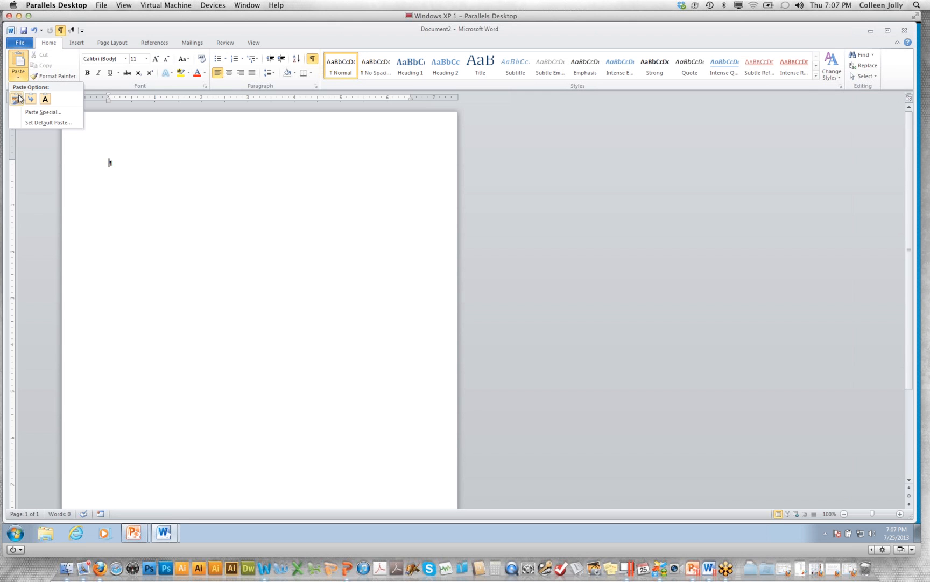
{"action": "left_click", "coordinate": [18, 98]}
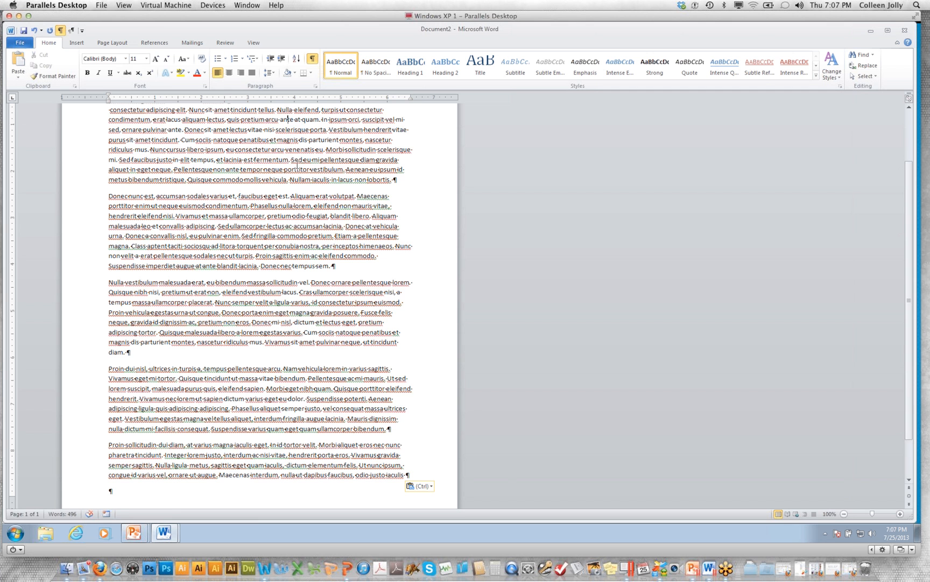
{"action": "key", "text": "ctrl+Home"}
{"action": "left_click", "coordinate": [93, 126]}
{"action": "left_click", "coordinate": [101, 134]}
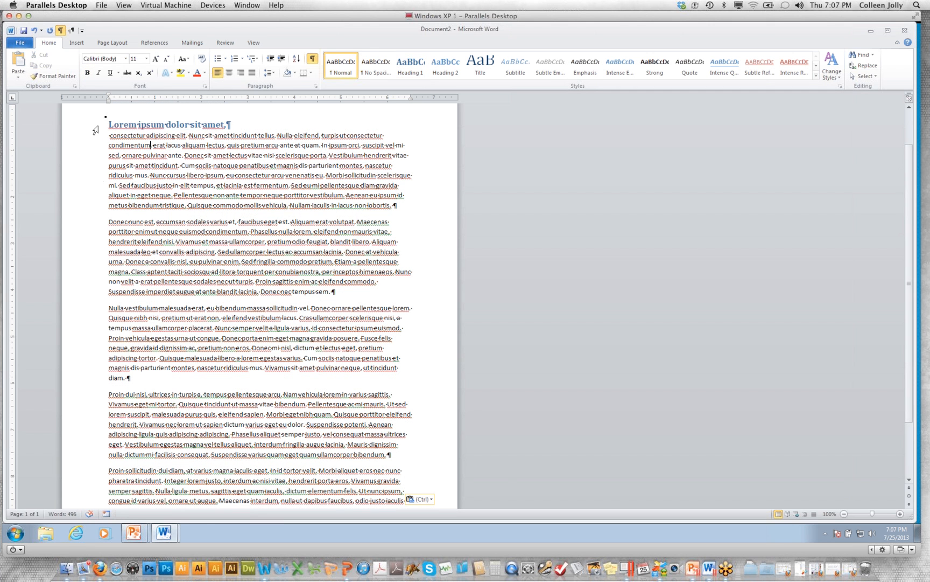
Try the Heading 2, Heading 3 and Heading 4 styles on the "Lorem ipsum dolor sit amet" line and finish with the Normal style
{"action": "left_click_drag", "start_coordinate": [100, 129], "coordinate": [102, 233]}
{"action": "left_click", "coordinate": [126, 205]}
{"action": "left_click", "coordinate": [120, 156]}
{"action": "left_click", "coordinate": [111, 129]}
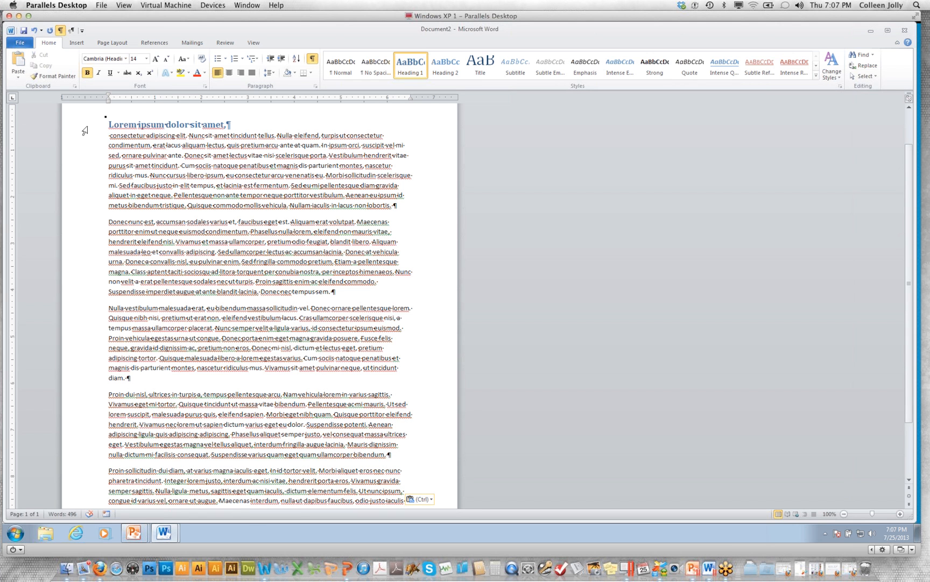
{"action": "left_click", "coordinate": [87, 131]}
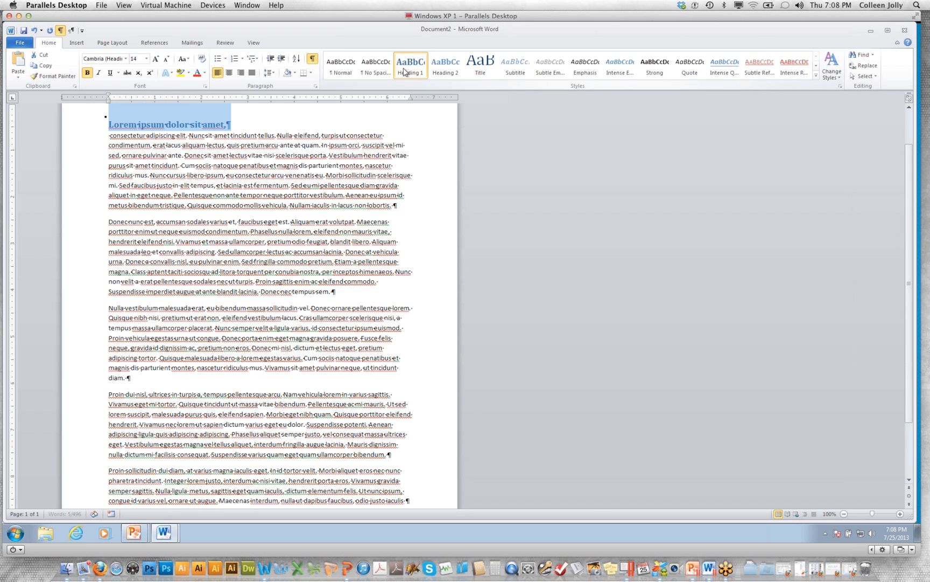
{"action": "left_click", "coordinate": [444, 69]}
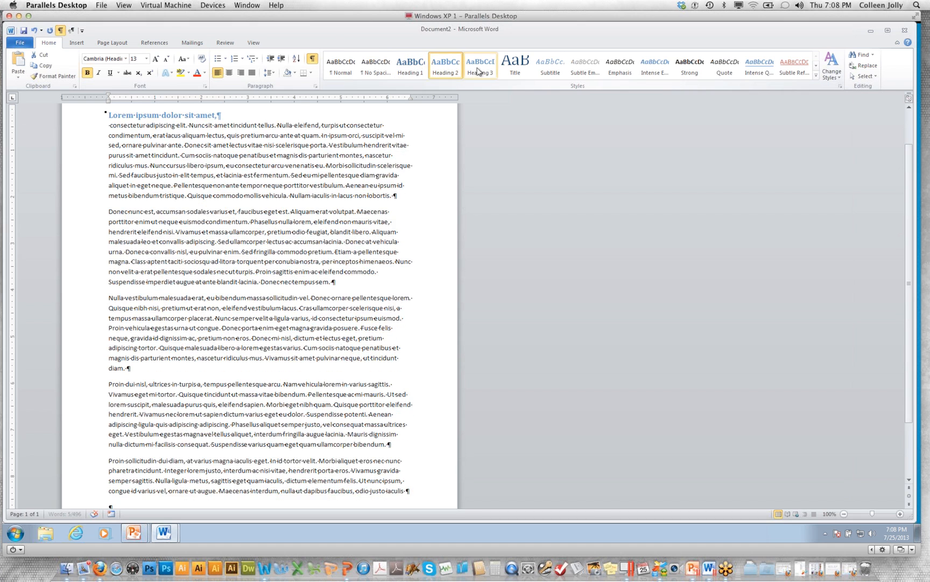
{"action": "left_click", "coordinate": [480, 69]}
{"action": "left_click", "coordinate": [517, 70]}
{"action": "left_click", "coordinate": [340, 65]}
{"action": "left_click", "coordinate": [110, 125]}
{"action": "left_click_drag", "start_coordinate": [110, 125], "coordinate": [437, 431]}
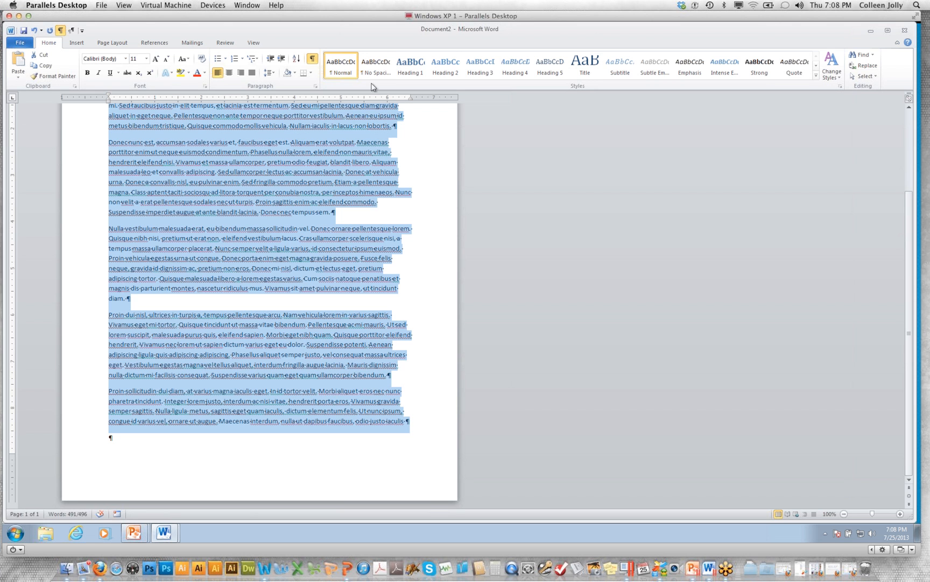
{"action": "left_click", "coordinate": [417, 165]}
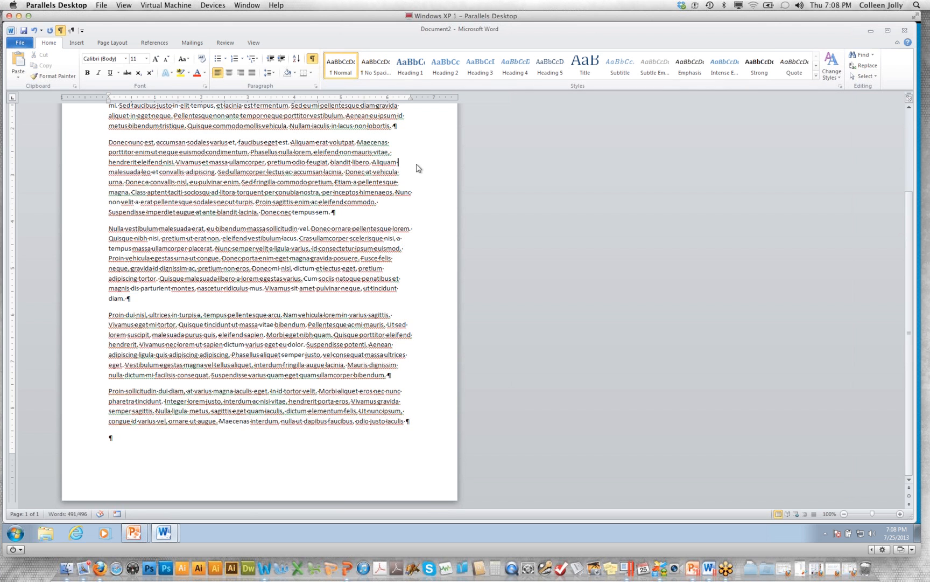
{"action": "key", "text": "Up"}
{"action": "key", "text": "Up"}
{"action": "key", "text": "Up"}
{"action": "key", "text": "Up"}
{"action": "key", "text": "Up"}
{"action": "key", "text": "Up"}
{"action": "key", "text": "Up"}
{"action": "key", "text": "Up"}
{"action": "key", "text": "Up"}
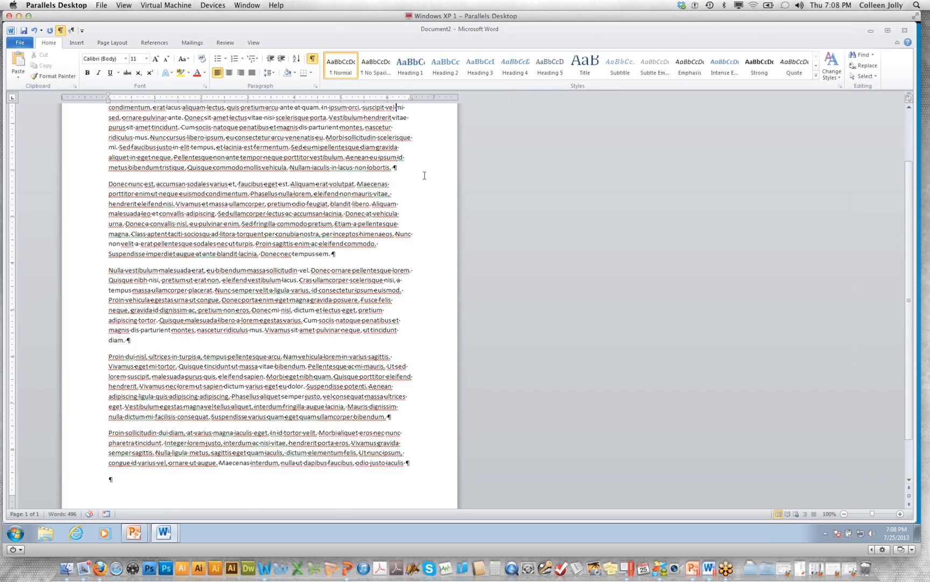
{"action": "key", "text": "Up"}
{"action": "key", "text": "Up"}
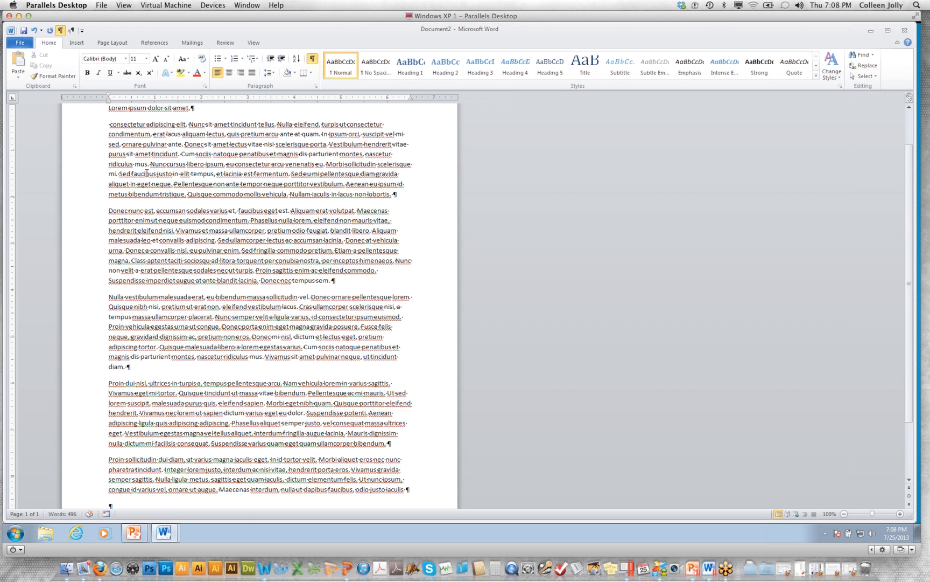
{"action": "left_click_drag", "start_coordinate": [180, 154], "coordinate": [186, 154]}
{"action": "left_click", "coordinate": [198, 192]}
Preview the built-in and Office.com themes on the document without applying one
{"action": "left_click", "coordinate": [104, 44]}
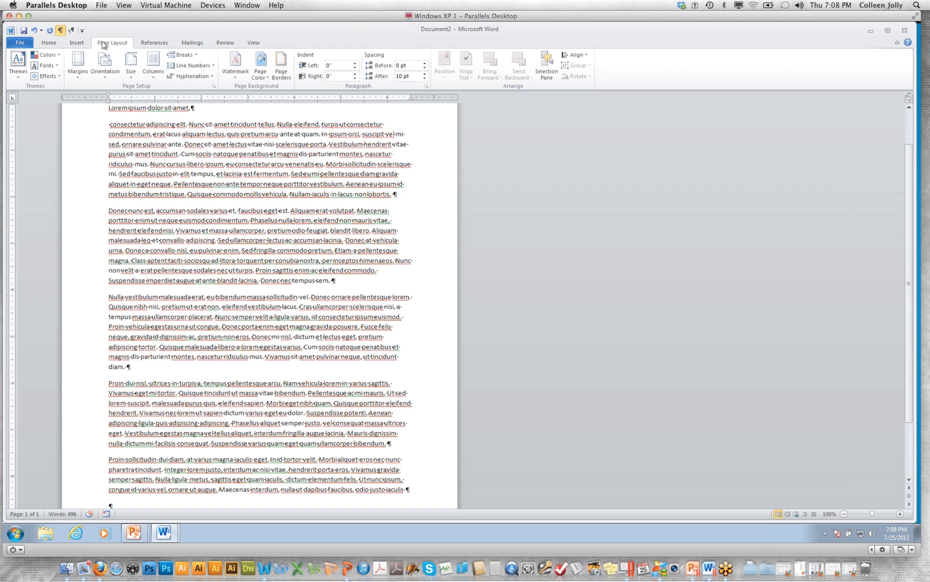
{"action": "left_click", "coordinate": [19, 70]}
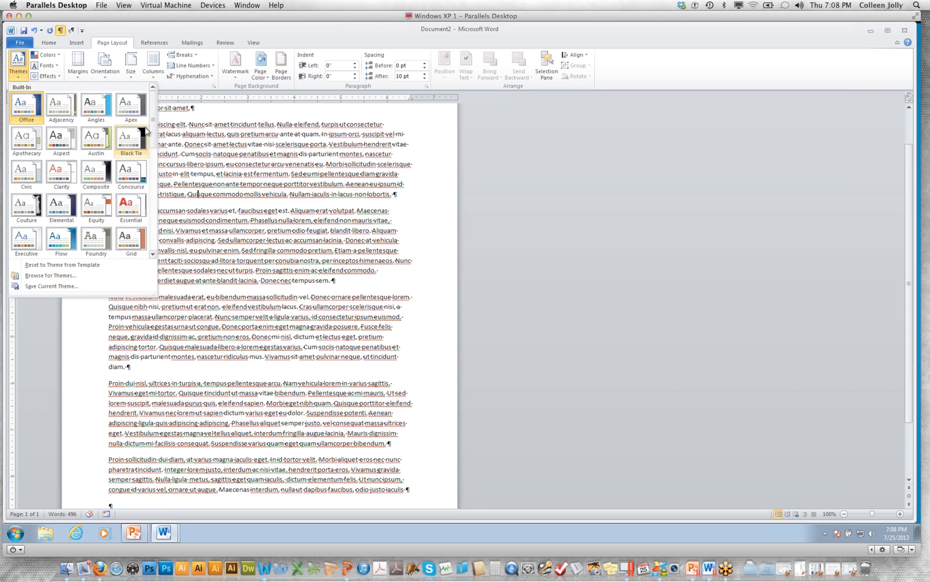
{"action": "left_click_drag", "start_coordinate": [153, 126], "coordinate": [162, 235]}
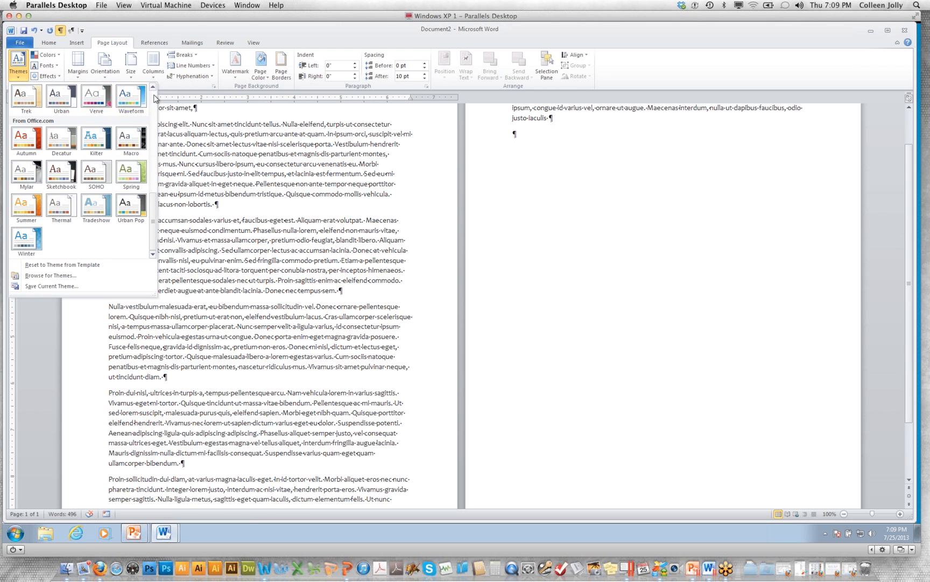
{"action": "scroll", "coordinate": [114, 103], "scroll_direction": "up", "scroll_amount": 10}
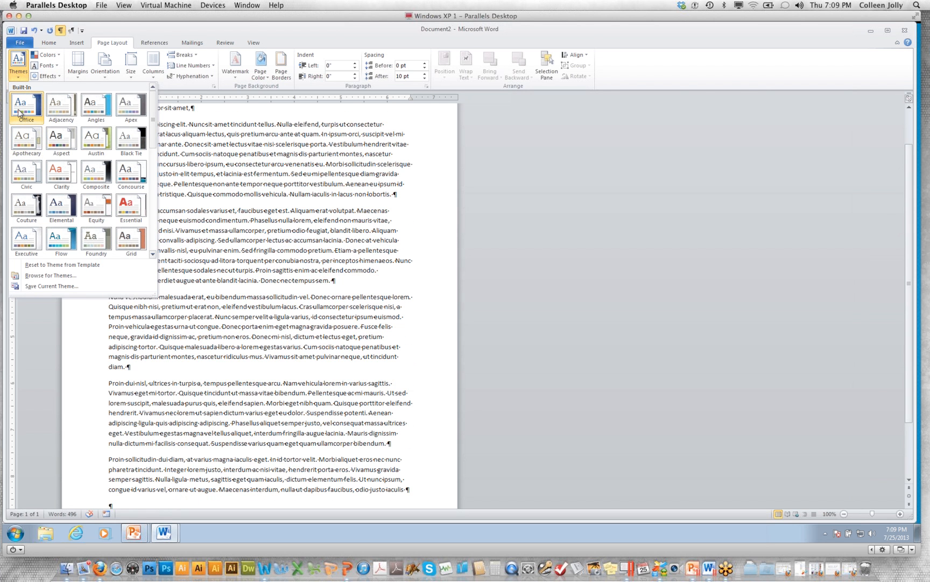
{"action": "left_click", "coordinate": [167, 151]}
Remove the leading space before "consectetur" and insert an empty paragraph below the first line
{"action": "left_click", "coordinate": [204, 110]}
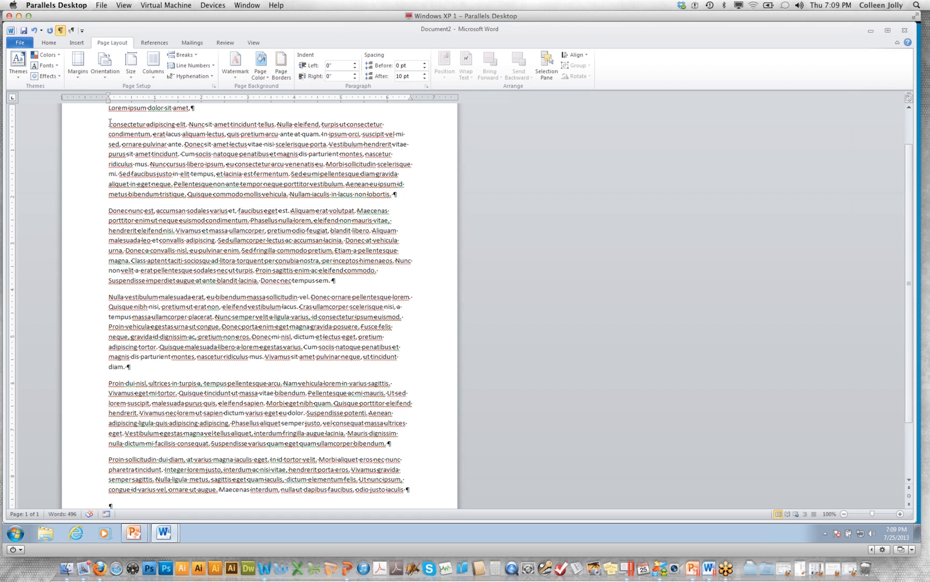
{"action": "key", "text": "BackSpace"}
{"action": "key", "text": "Return"}
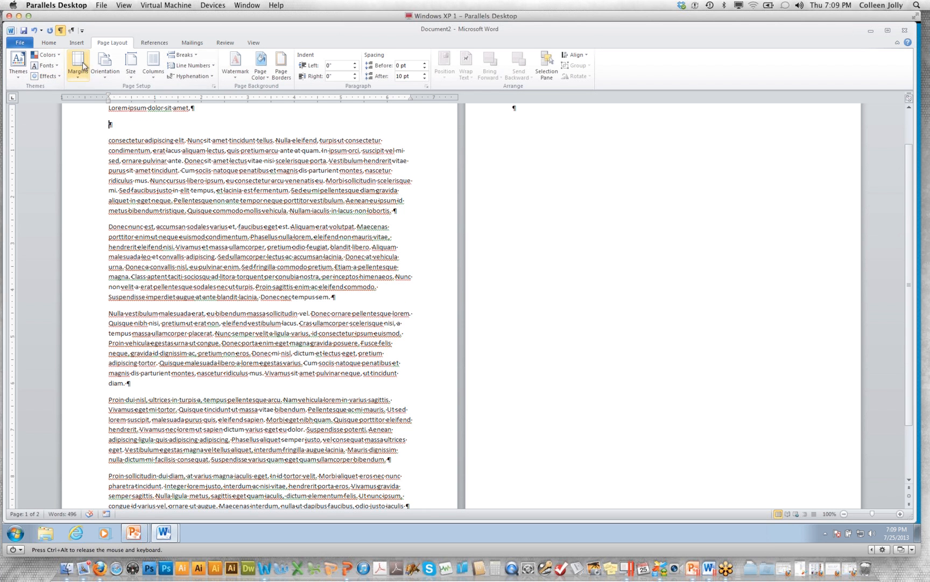
Insert a Basic Process SmartArt graphic into the empty paragraph below the first line
{"action": "left_click", "coordinate": [76, 42]}
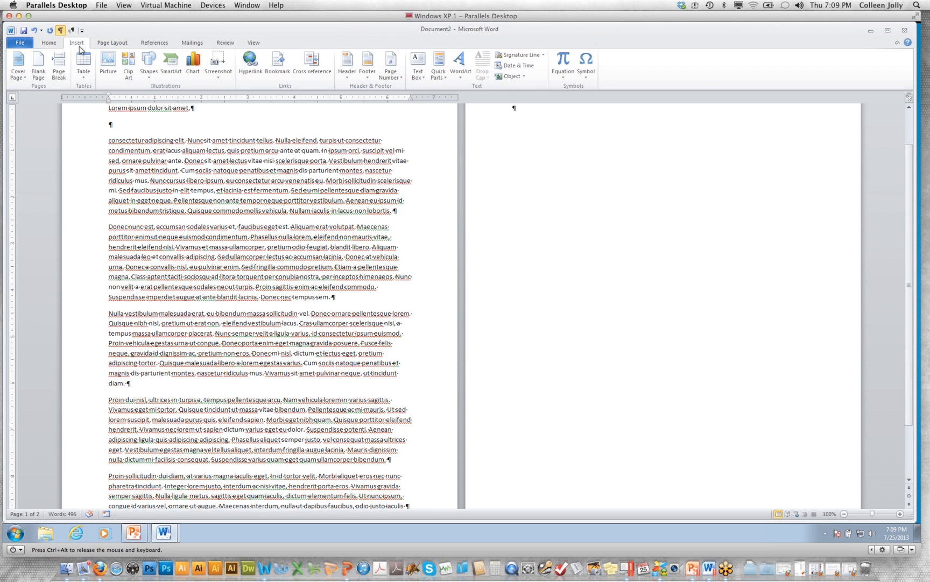
{"action": "left_click", "coordinate": [150, 65]}
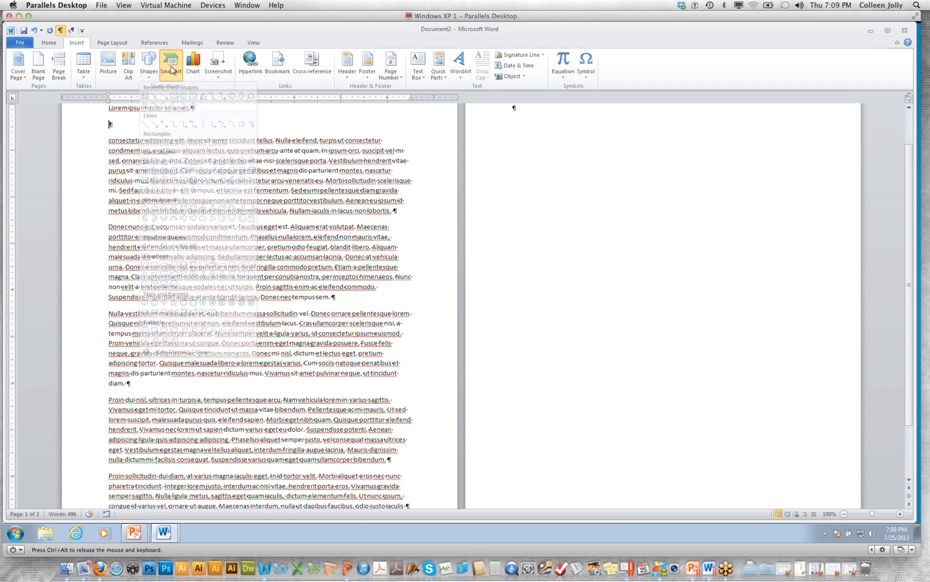
{"action": "left_click", "coordinate": [171, 68]}
{"action": "left_click", "coordinate": [316, 232]}
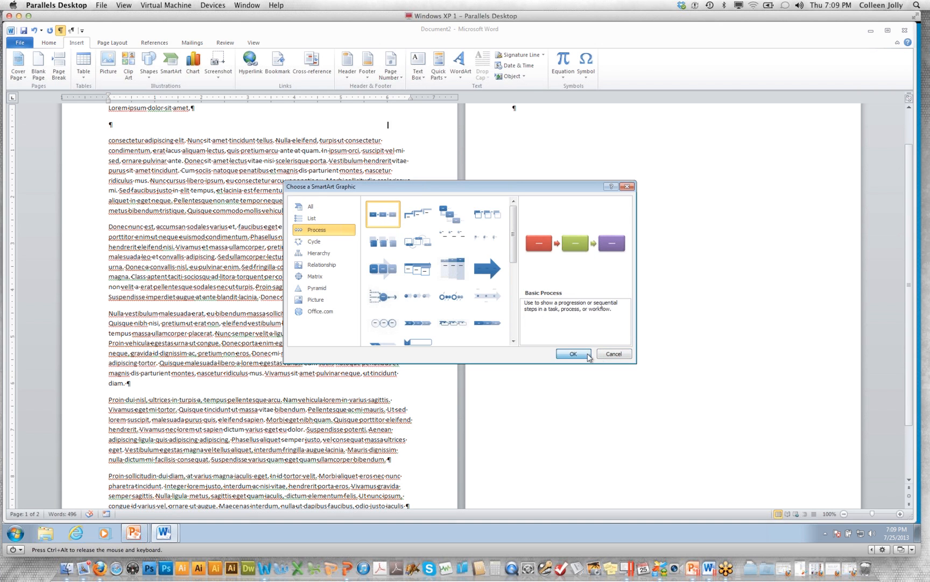
{"action": "left_click", "coordinate": [589, 358]}
Reduce the height of the SmartArt frame to remove the empty space above and below its boxes, then deselect it
{"action": "left_click", "coordinate": [252, 216]}
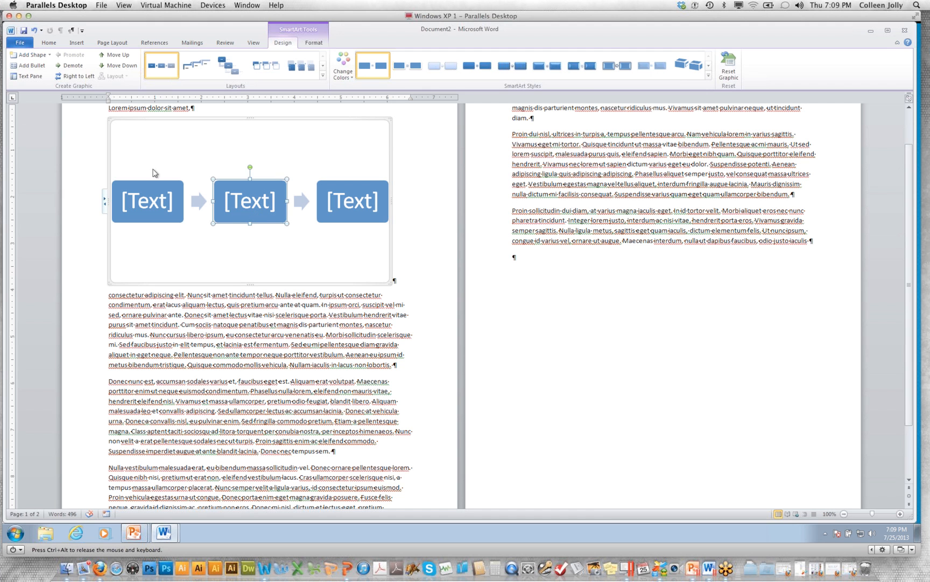
{"action": "left_click", "coordinate": [249, 269]}
{"action": "left_click_drag", "start_coordinate": [249, 283], "coordinate": [249, 226]}
{"action": "left_click_drag", "start_coordinate": [248, 120], "coordinate": [247, 145]}
{"action": "left_click", "coordinate": [244, 264]}
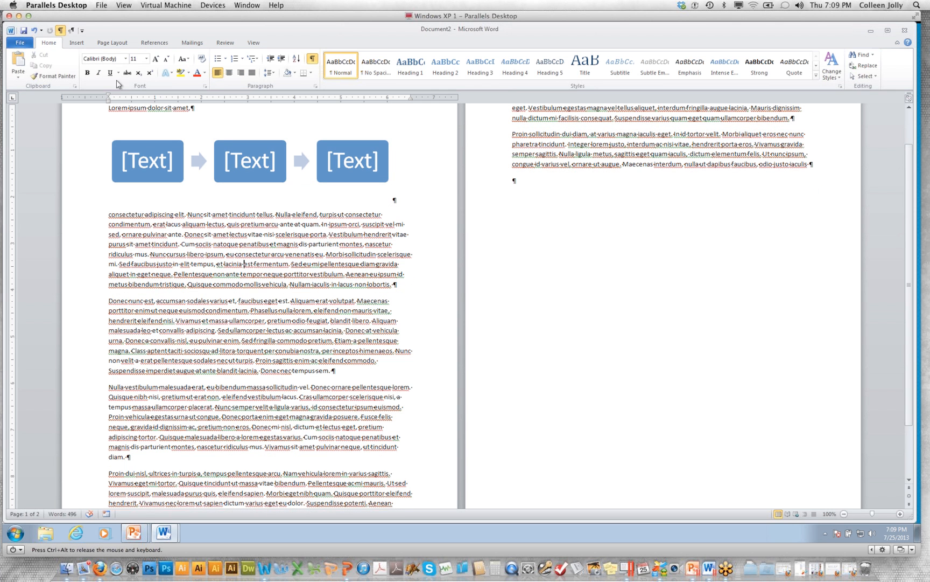
Apply the built-in Austin theme to the document
{"action": "left_click", "coordinate": [112, 43]}
{"action": "left_click", "coordinate": [21, 71]}
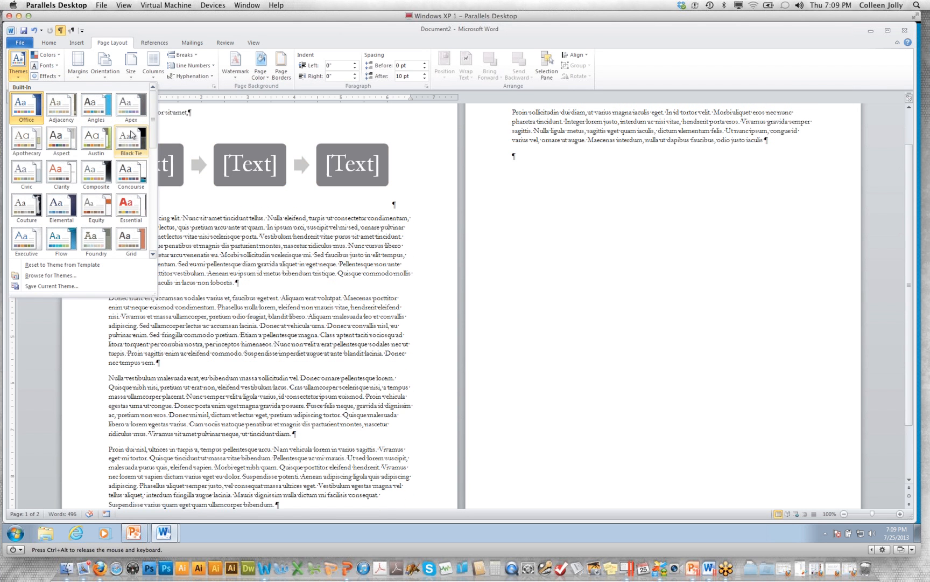
{"action": "left_click", "coordinate": [95, 139]}
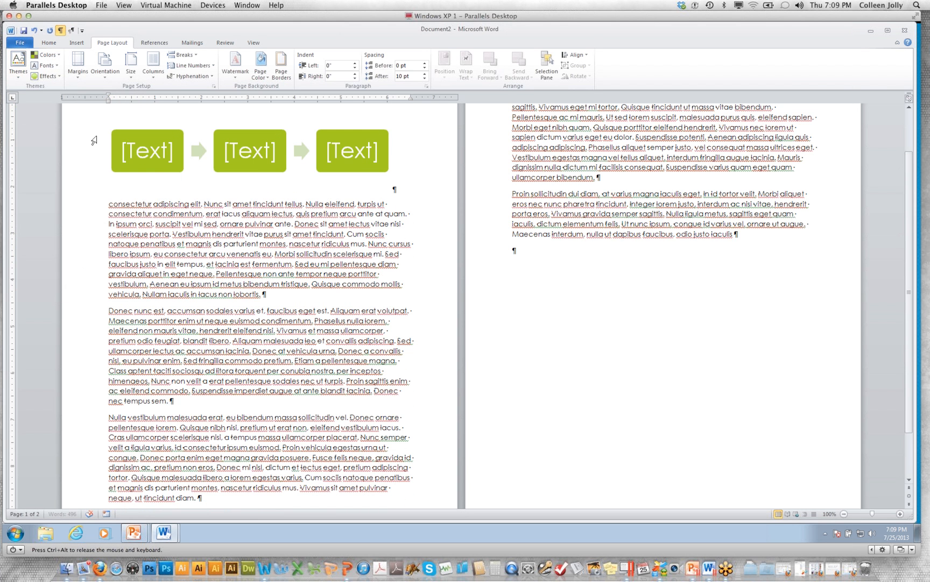
Browse the theme color sets, start a new custom set and set Text/Background - Light 2 to a light orange theme tint
{"action": "left_click", "coordinate": [53, 56]}
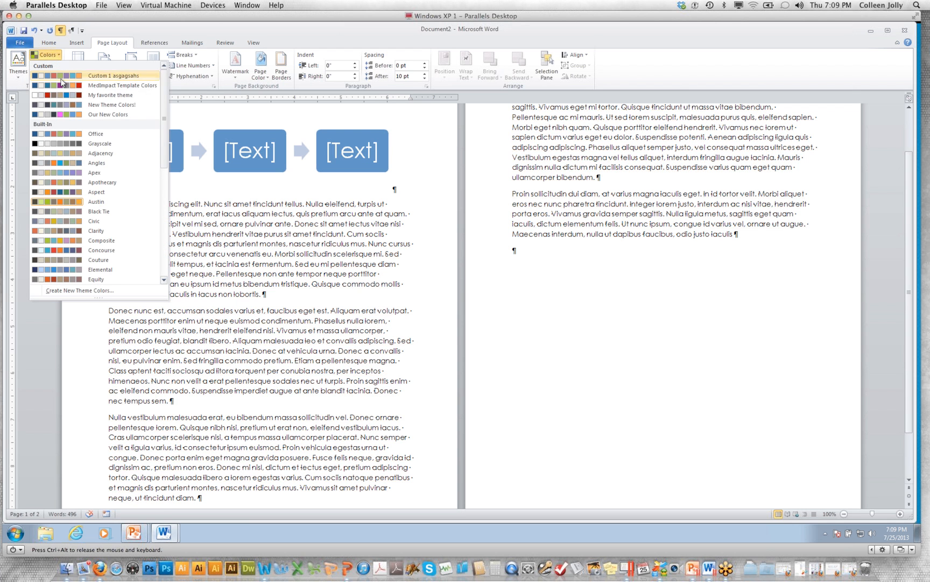
{"action": "left_click_drag", "start_coordinate": [165, 151], "coordinate": [171, 262]}
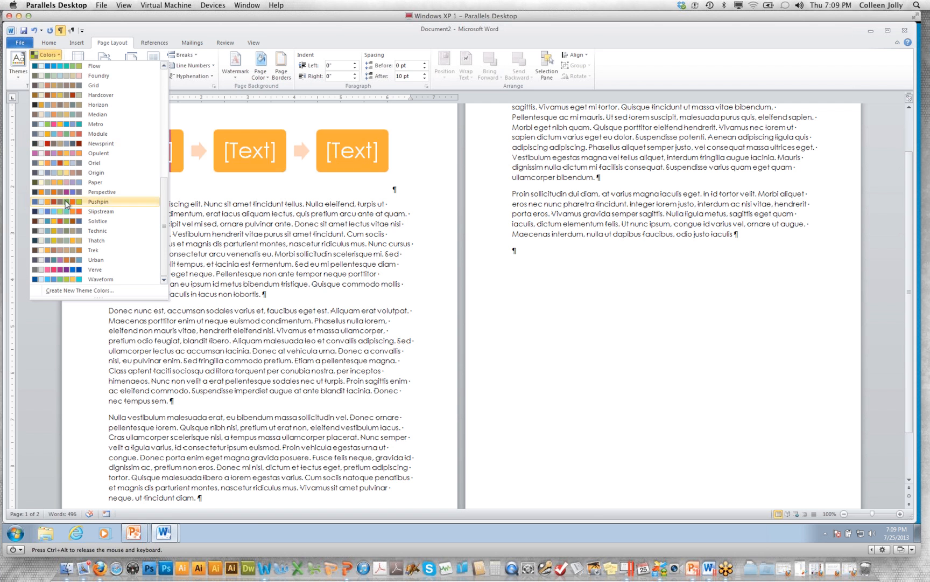
{"action": "left_click", "coordinate": [81, 291]}
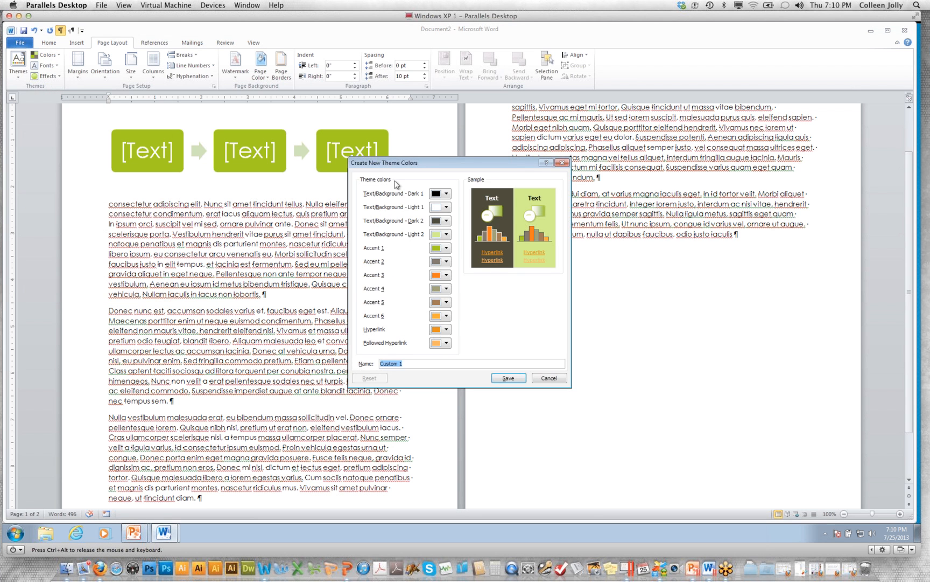
{"action": "left_click_drag", "start_coordinate": [440, 165], "coordinate": [498, 231]}
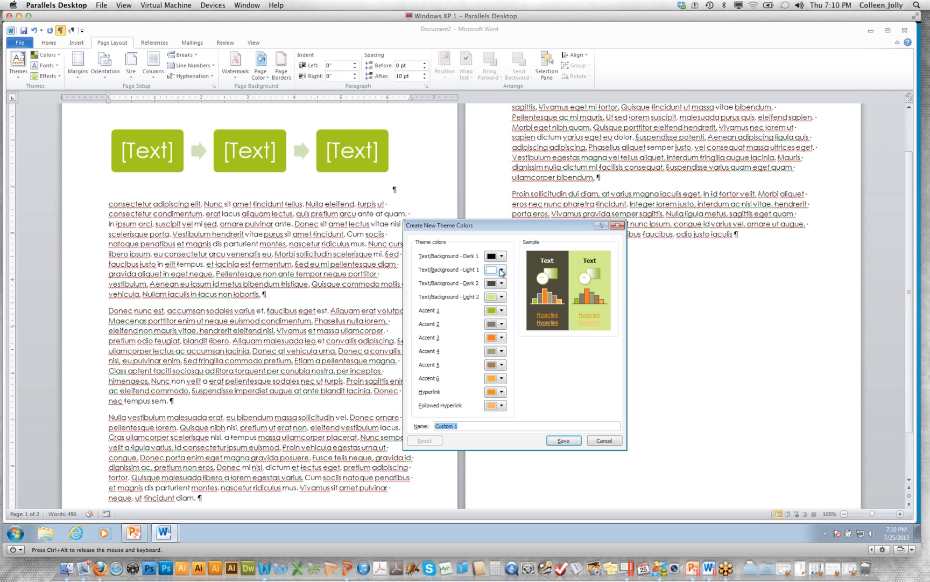
{"action": "left_click", "coordinate": [501, 297]}
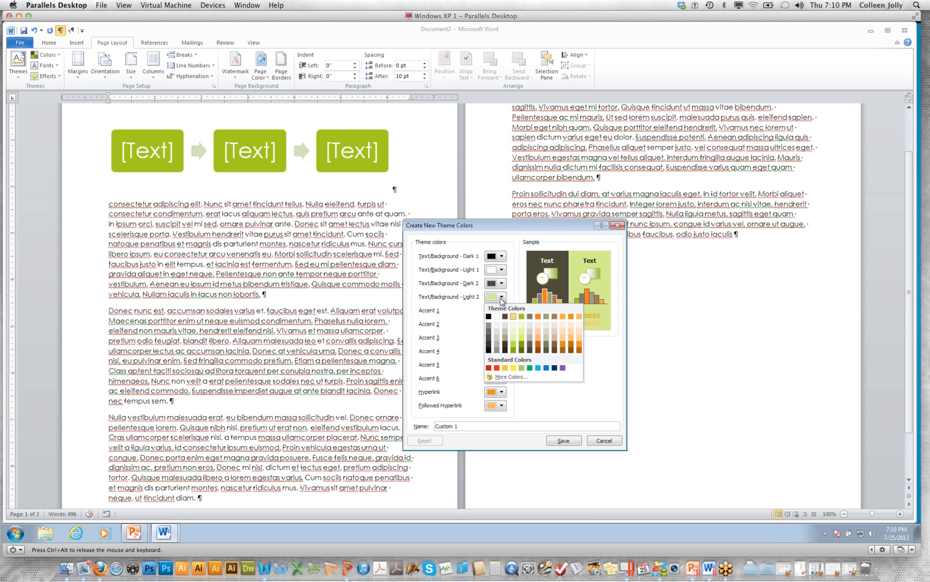
{"action": "left_click", "coordinate": [563, 337]}
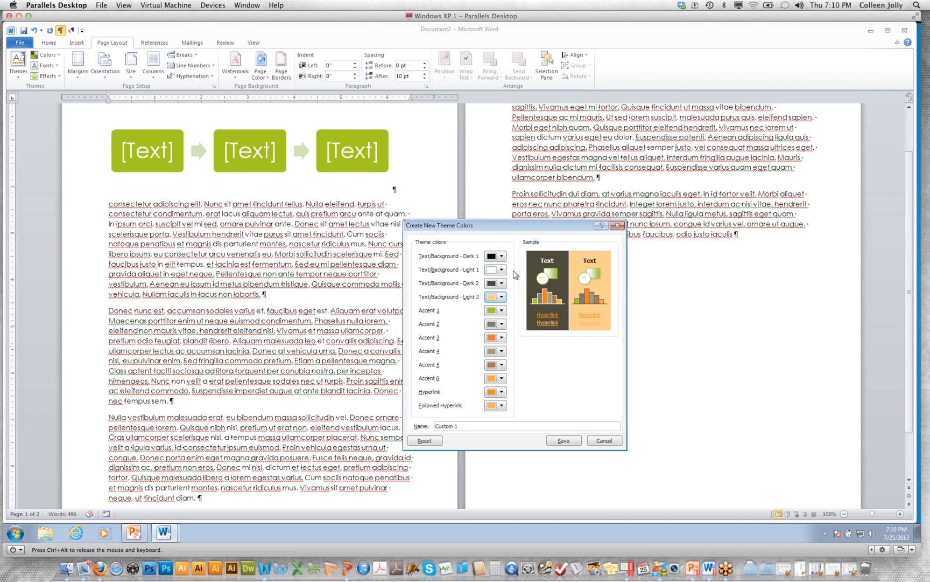
Compare the RGB and HSL color models for Text/Background - Light 2 and set it to a bright blue from the standard color palette
{"action": "left_click", "coordinate": [501, 296]}
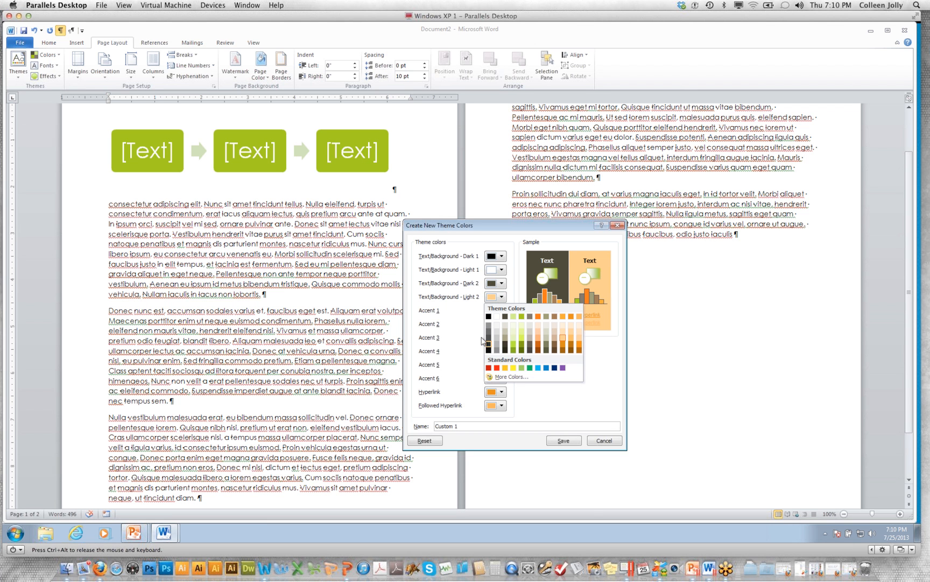
{"action": "left_click", "coordinate": [501, 310]}
{"action": "left_click", "coordinate": [513, 379]}
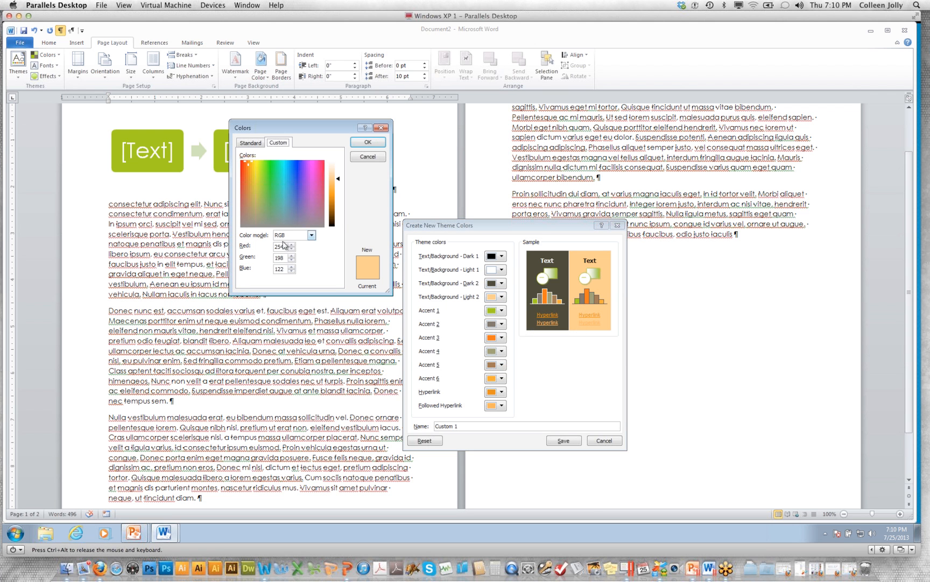
{"action": "left_click_drag", "start_coordinate": [283, 246], "coordinate": [272, 245]}
{"action": "left_click", "coordinate": [312, 235]}
{"action": "left_click", "coordinate": [278, 250]}
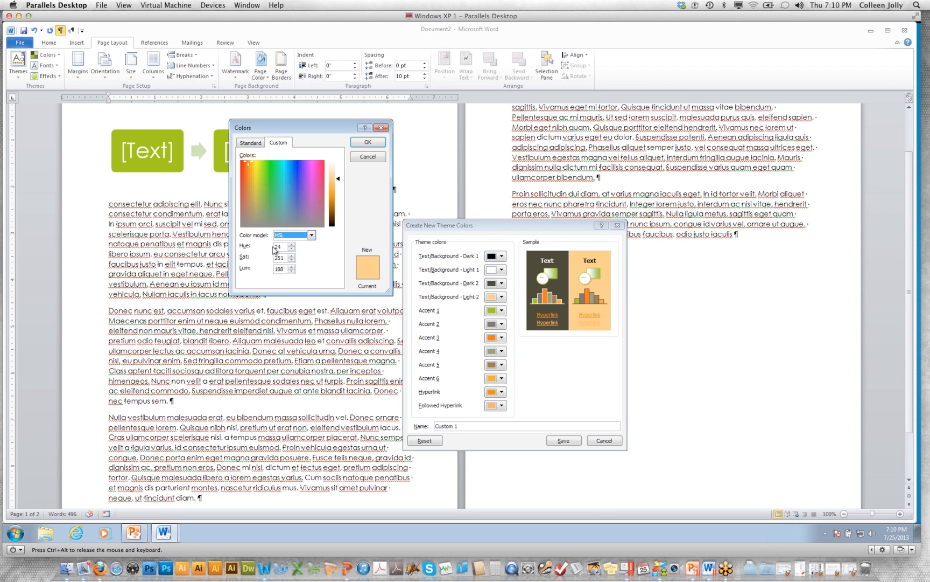
{"action": "left_click", "coordinate": [312, 235]}
{"action": "left_click", "coordinate": [288, 244]}
{"action": "left_click", "coordinate": [250, 142]}
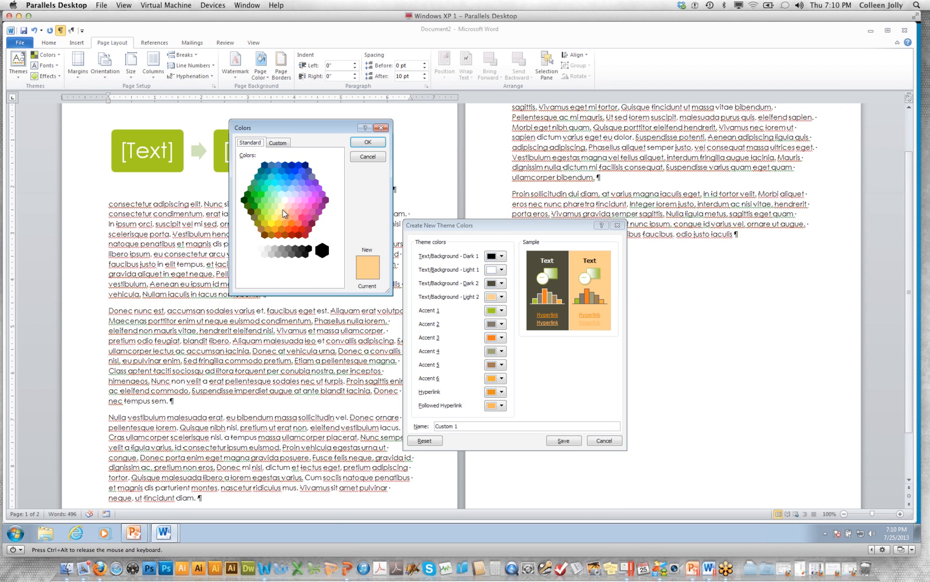
{"action": "left_click", "coordinate": [301, 175]}
{"action": "left_click", "coordinate": [302, 171]}
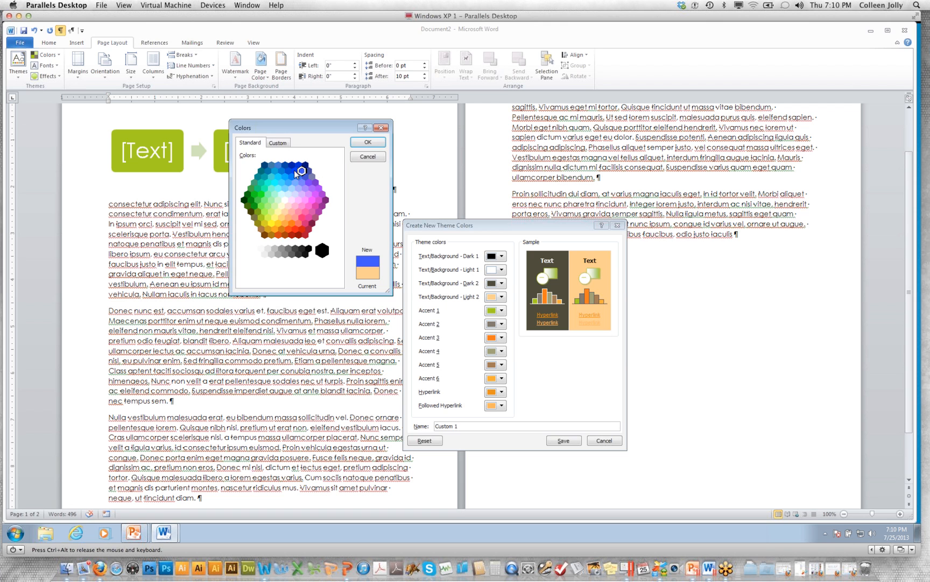
{"action": "left_click", "coordinate": [369, 143]}
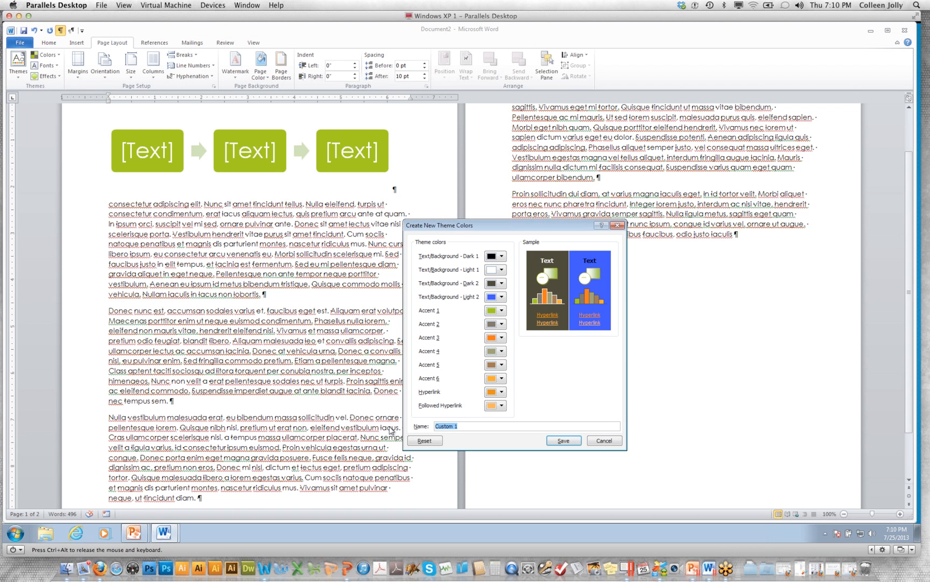
Save the custom color set under the name NEW THEME! and apply it to the document
{"action": "type", "text": "NEW THEM"}
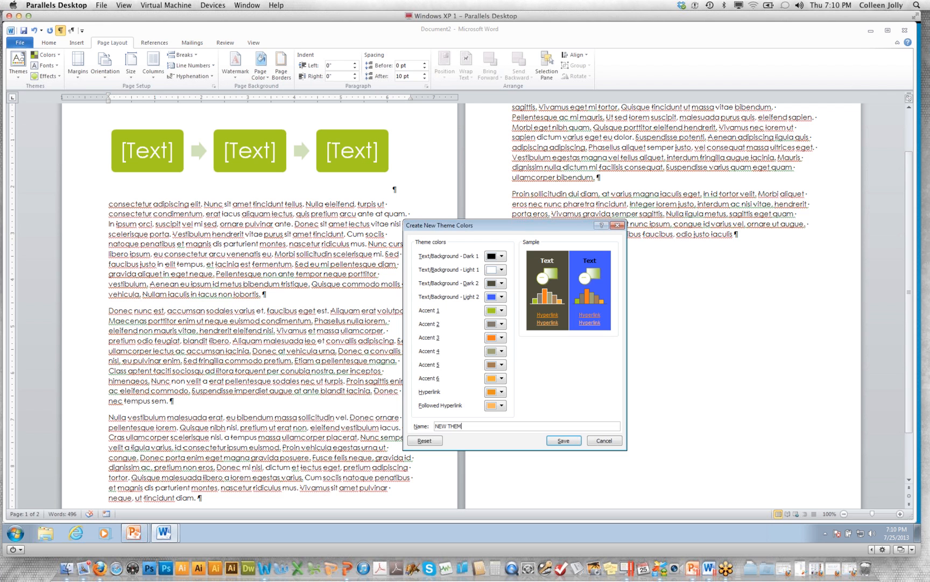
{"action": "type", "text": "E!"}
{"action": "left_click", "coordinate": [564, 441]}
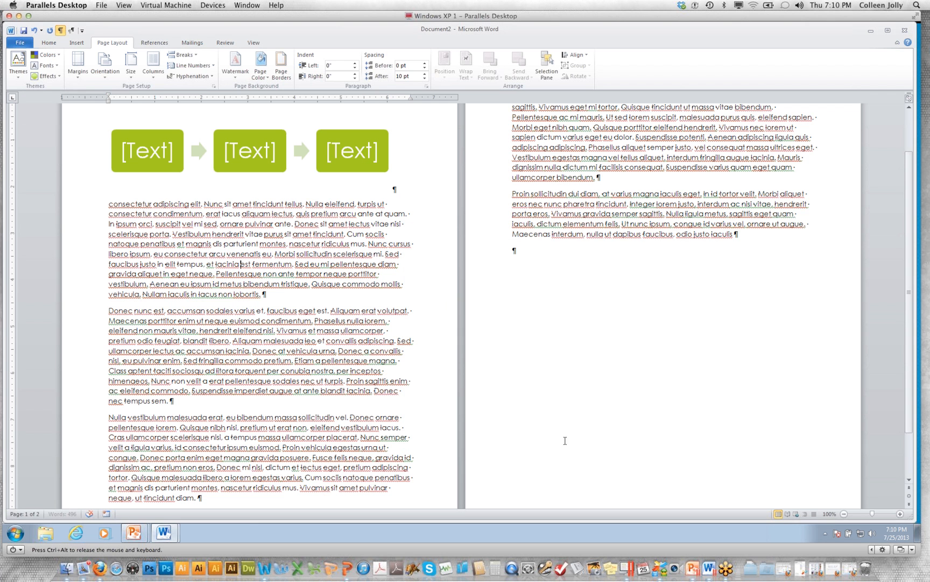
{"action": "left_click", "coordinate": [46, 55]}
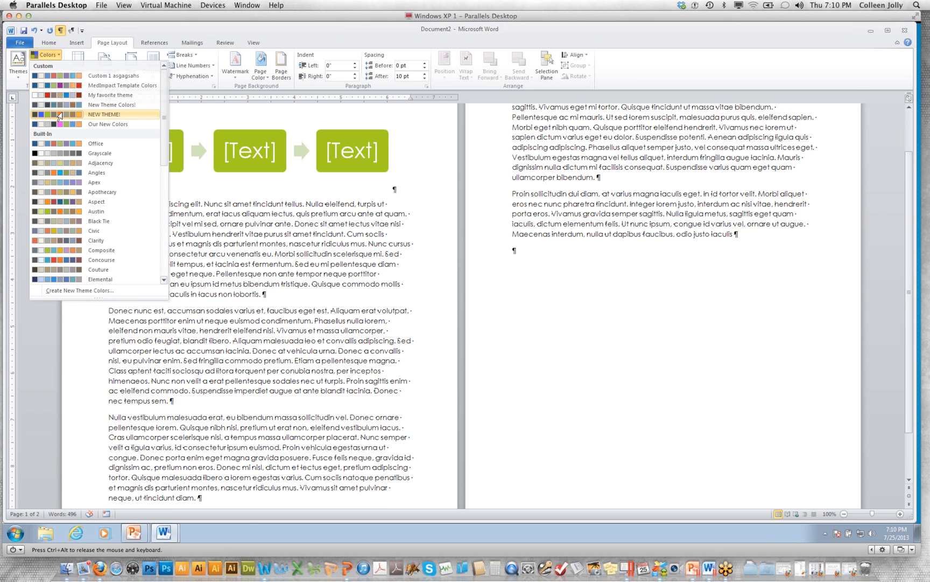
{"action": "left_click", "coordinate": [64, 115]}
Apply the built-in Apothecary theme fonts, Book Antiqua with Century Gothic, to the document
{"action": "left_click", "coordinate": [56, 67]}
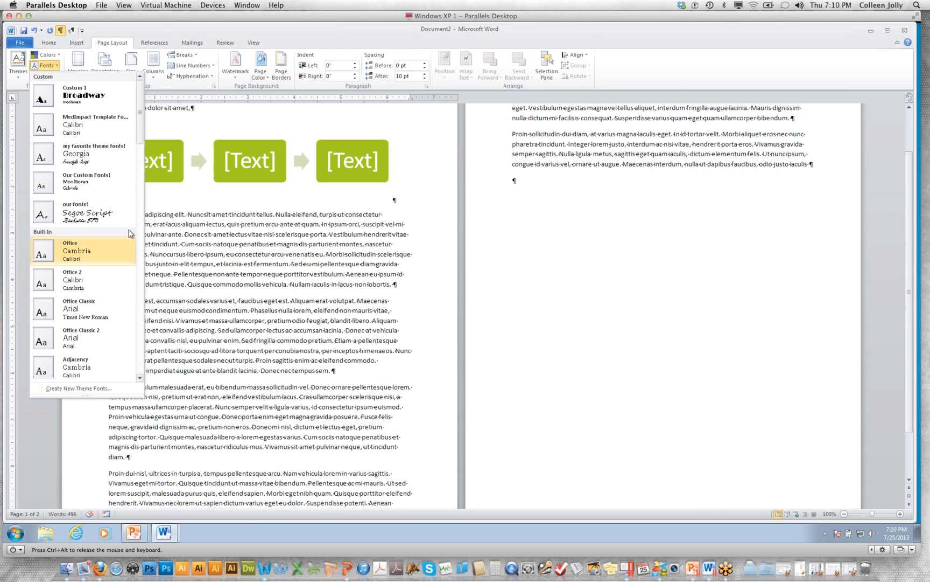
{"action": "scroll", "coordinate": [97, 161], "scroll_direction": "down", "scroll_amount": 5}
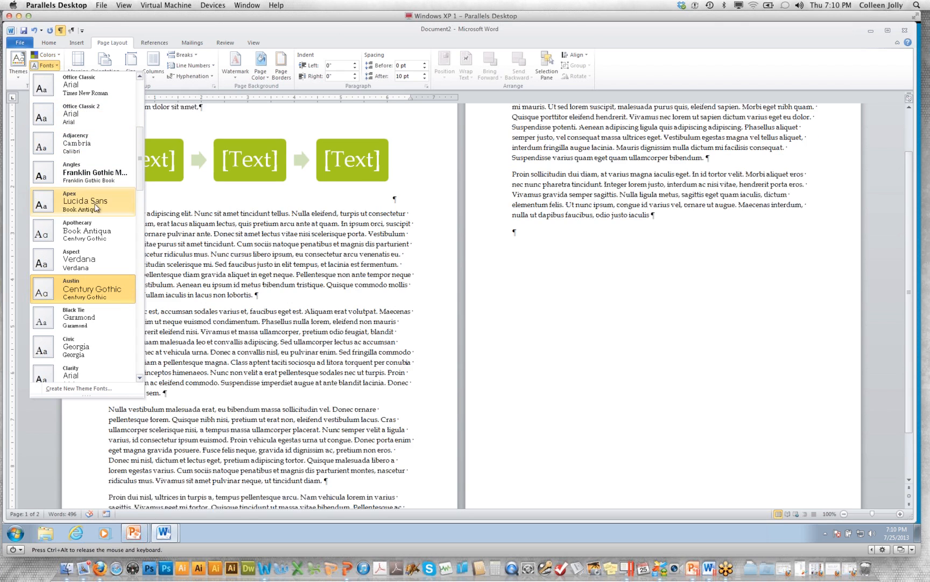
{"action": "left_click", "coordinate": [98, 243]}
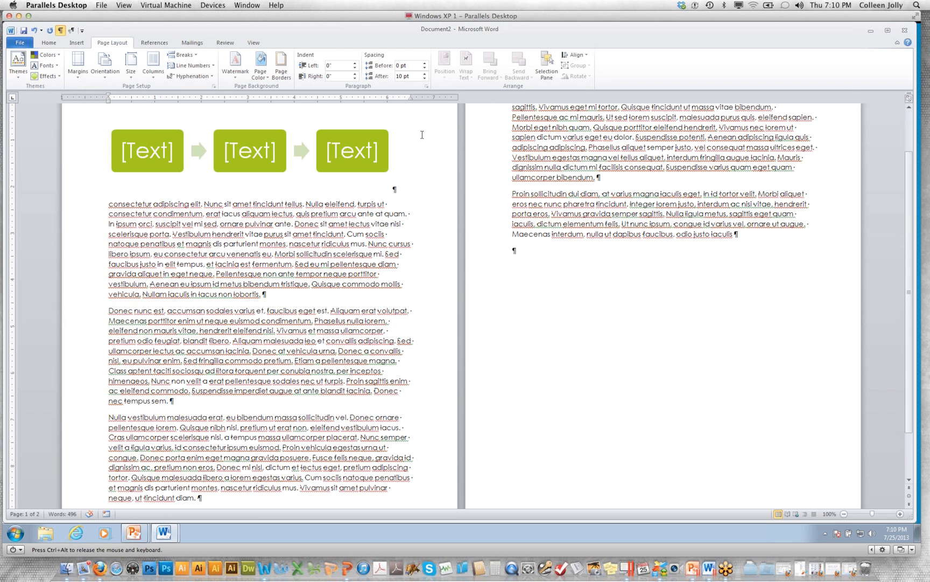
Apply the Heading 1 style to the document's first line, "Lorem ipsum dolor sit amet,"
{"action": "scroll", "coordinate": [354, 211], "scroll_direction": "up", "scroll_amount": 2}
{"action": "left_click", "coordinate": [84, 162]}
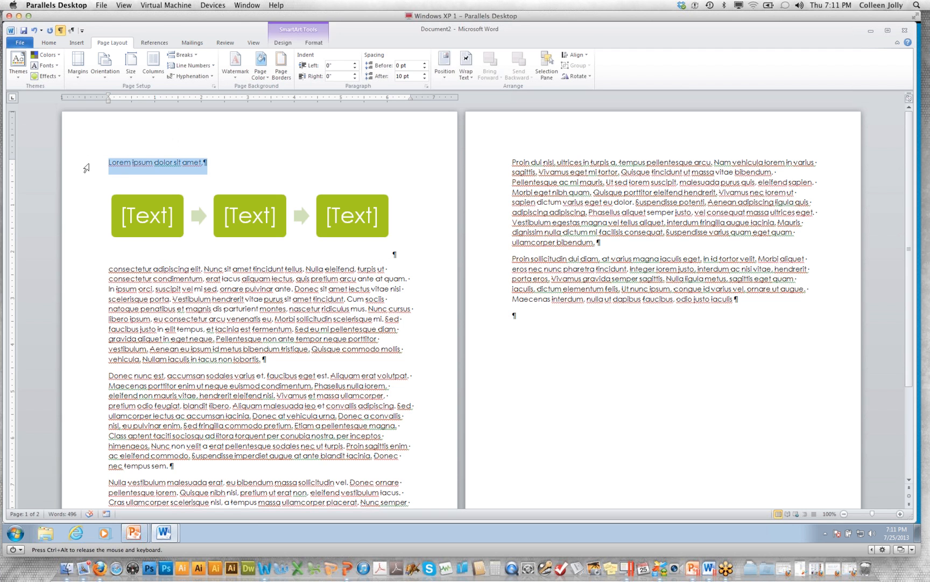
{"action": "left_click", "coordinate": [48, 43]}
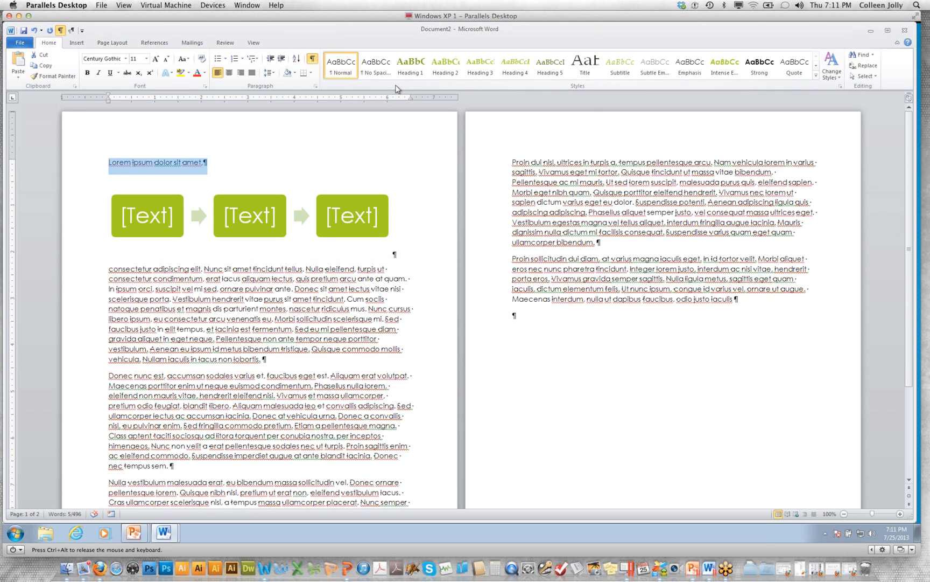
{"action": "left_click", "coordinate": [410, 66]}
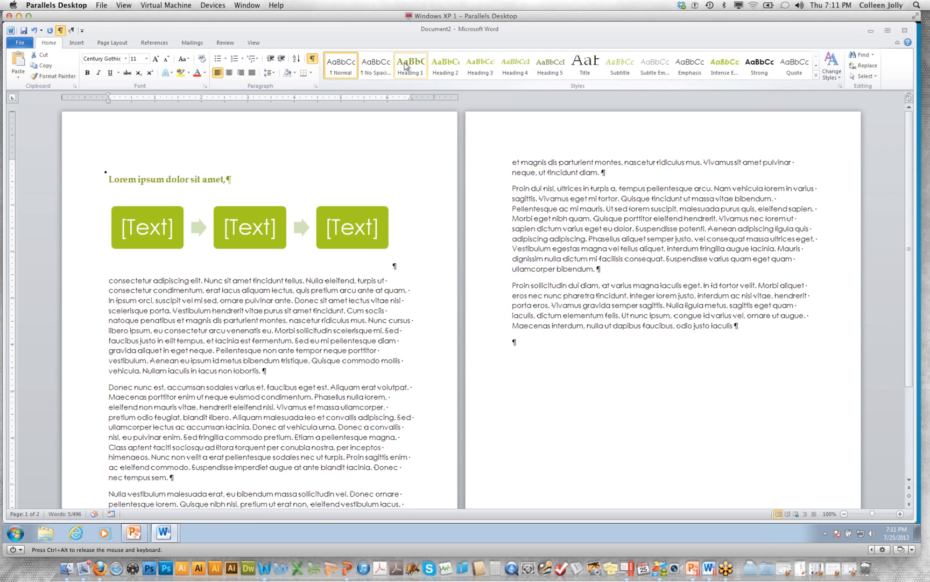
Start a new theme font set with Blackadder ITC as heading font and Candara as body font
{"action": "left_click", "coordinate": [175, 179]}
{"action": "left_click_drag", "start_coordinate": [249, 180], "coordinate": [110, 180]}
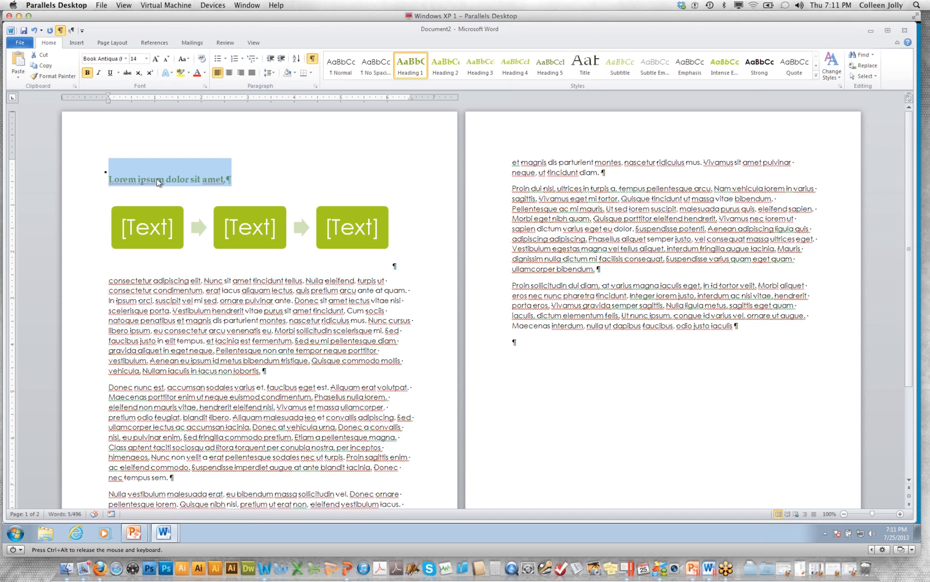
{"action": "left_click", "coordinate": [123, 43]}
{"action": "left_click", "coordinate": [58, 65]}
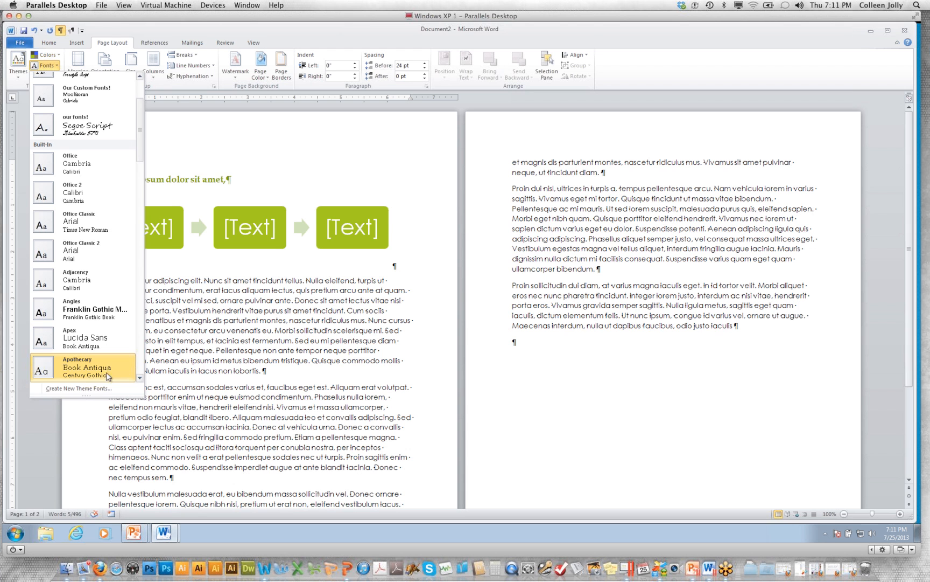
{"action": "left_click", "coordinate": [92, 389]}
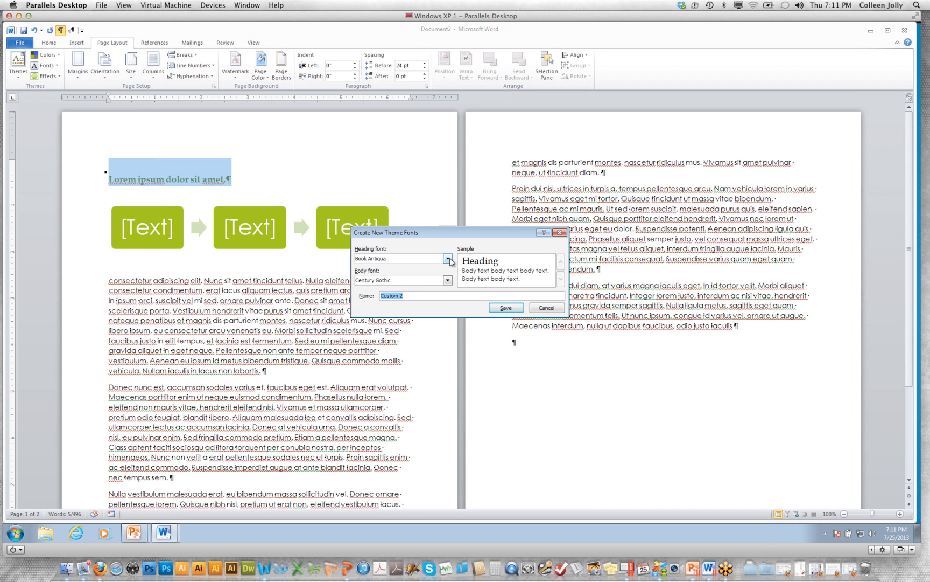
{"action": "left_click", "coordinate": [447, 259]}
{"action": "left_click", "coordinate": [419, 271]}
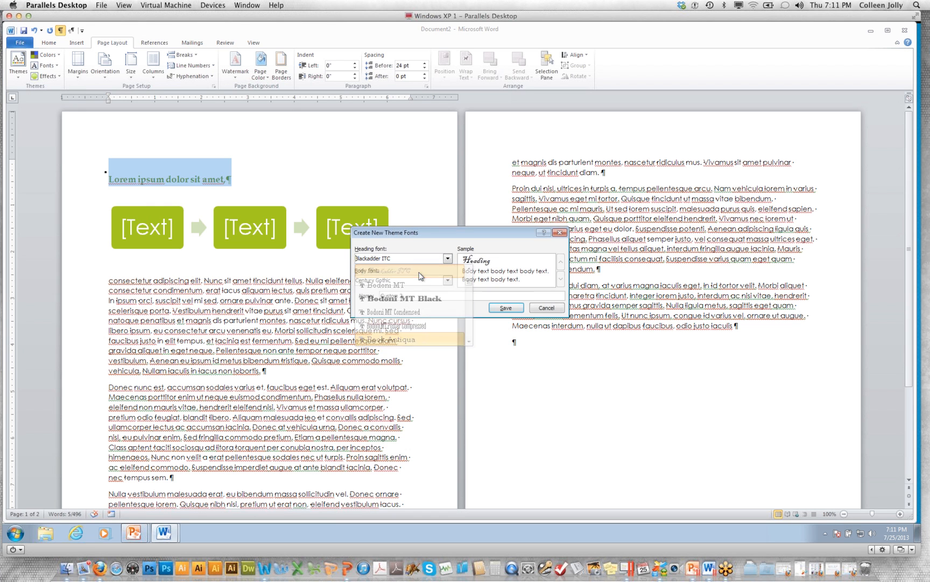
{"action": "left_click", "coordinate": [448, 280]}
{"action": "left_click", "coordinate": [426, 305]}
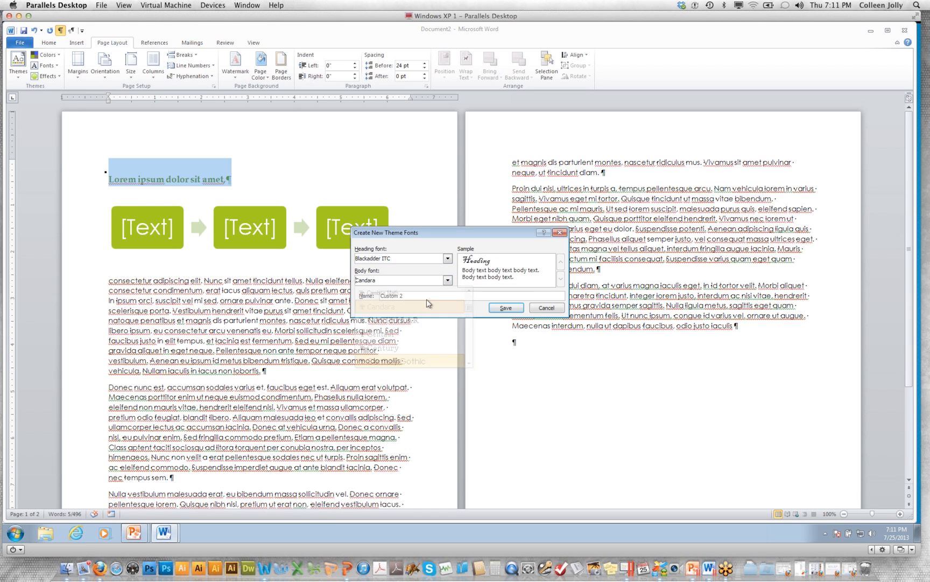
Name the theme font set New FONTS!!! and save it
{"action": "left_click_drag", "start_coordinate": [426, 296], "coordinate": [361, 300]}
{"action": "type", "text": "New FONTS!!!"}
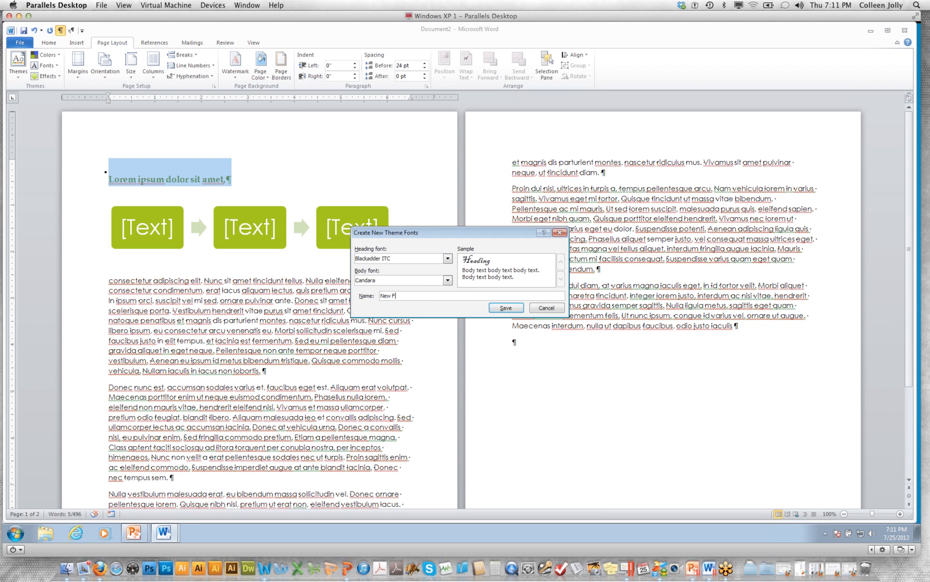
{"action": "left_click", "coordinate": [506, 308]}
Deselect the heading and apply the built-in Composite theme effects to the document
{"action": "left_click", "coordinate": [141, 179]}
{"action": "left_click", "coordinate": [48, 76]}
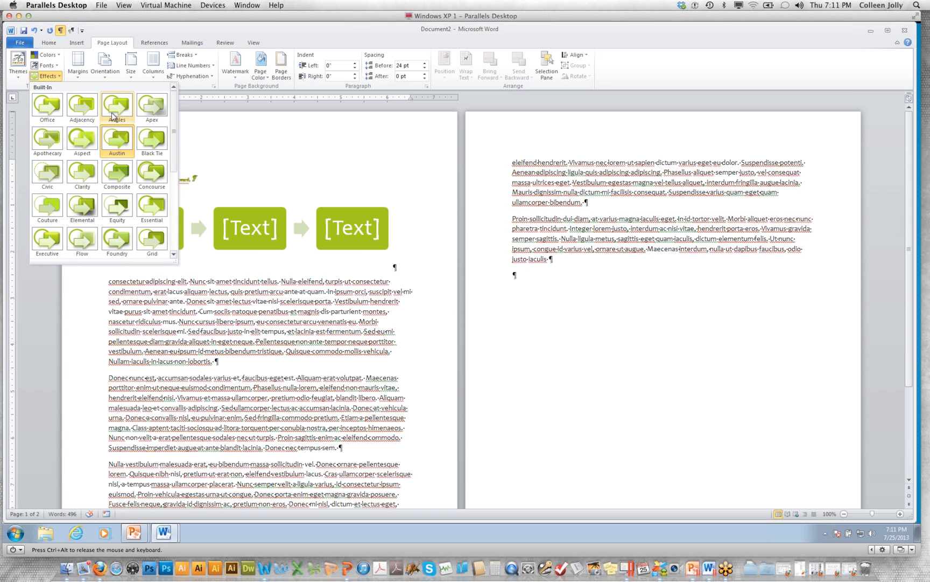
{"action": "left_click", "coordinate": [119, 175]}
Select the first SmartArt box and browse the theme effects, color sets and font sets without changing any
{"action": "left_click", "coordinate": [133, 209]}
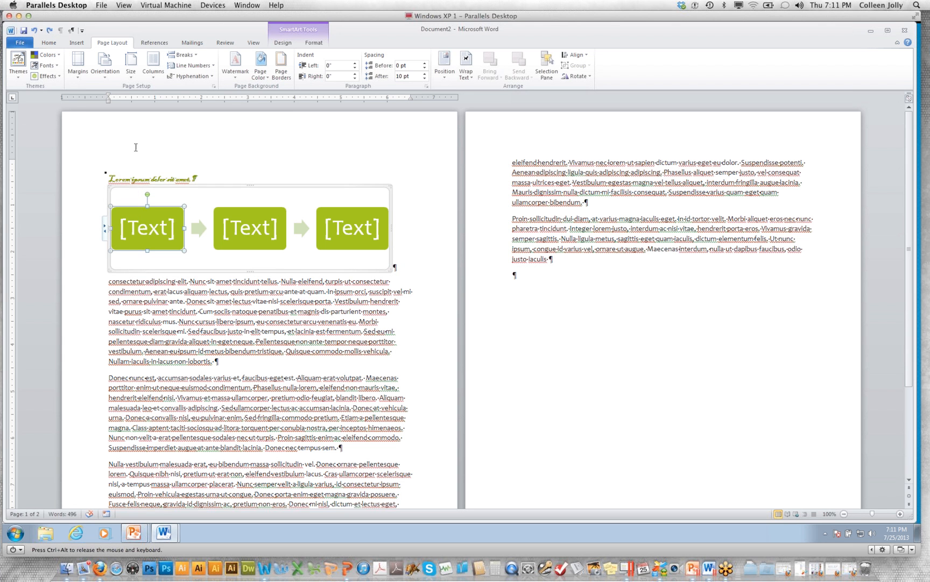
{"action": "left_click", "coordinate": [51, 76]}
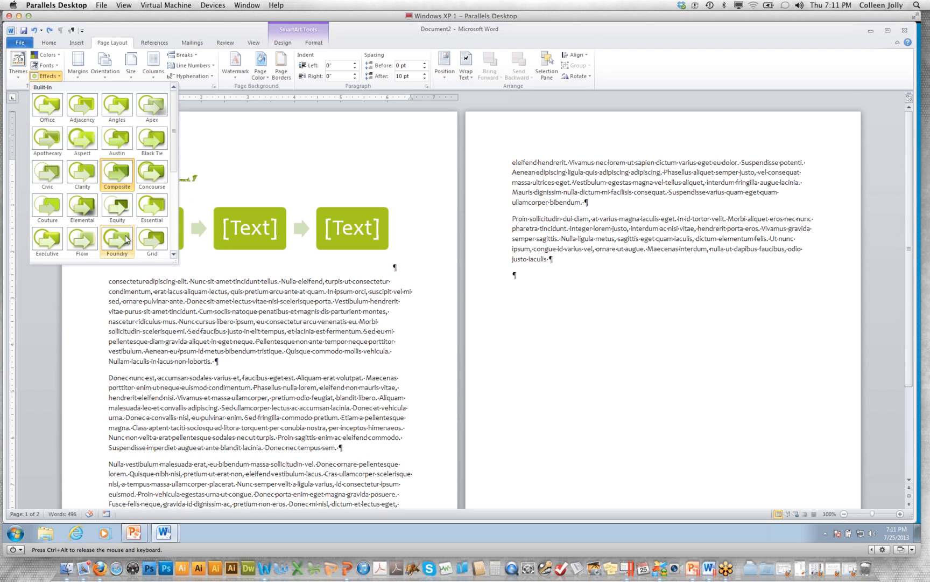
{"action": "scroll", "coordinate": [156, 237], "scroll_direction": "down", "scroll_amount": 5}
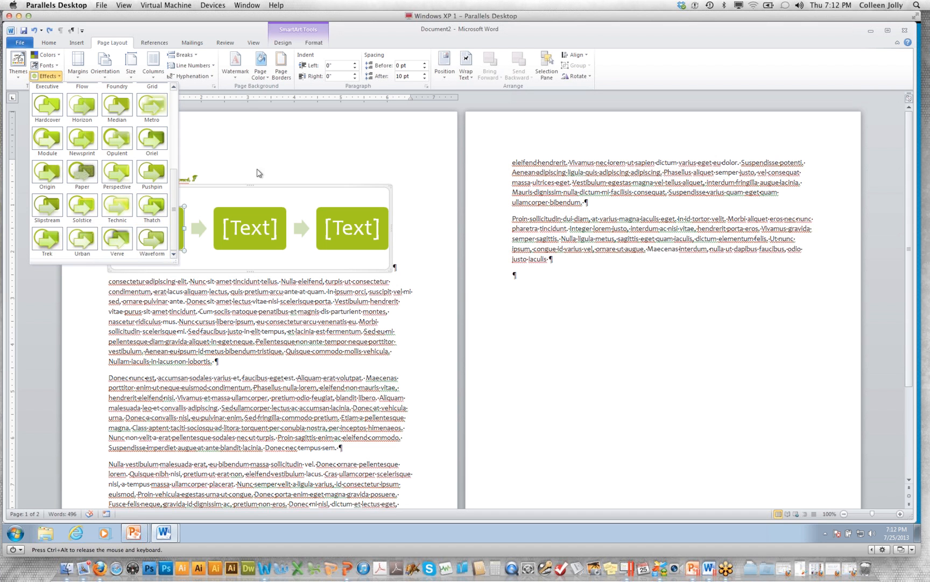
{"action": "left_click", "coordinate": [50, 57]}
{"action": "left_click", "coordinate": [48, 58]}
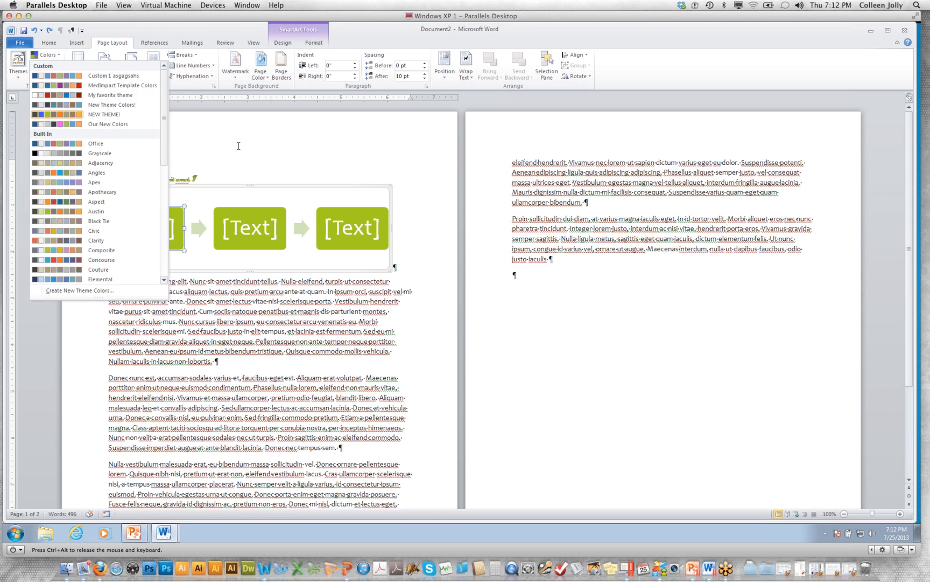
{"action": "left_click", "coordinate": [48, 65]}
{"action": "left_click", "coordinate": [47, 65]}
{"action": "left_click", "coordinate": [203, 145]}
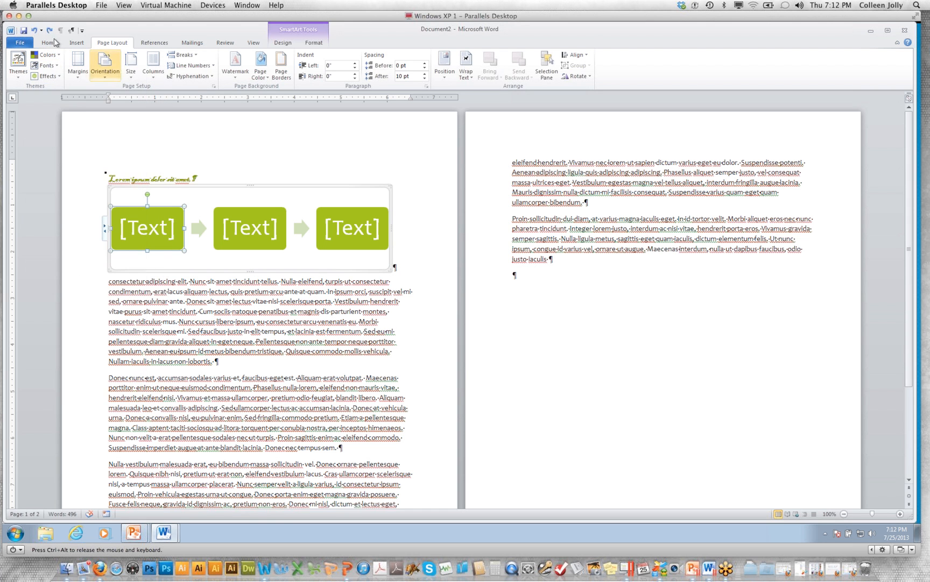
Inspect the theme heading and body fonts in the font list for the first body paragraph without changing the font
{"action": "left_click", "coordinate": [47, 41]}
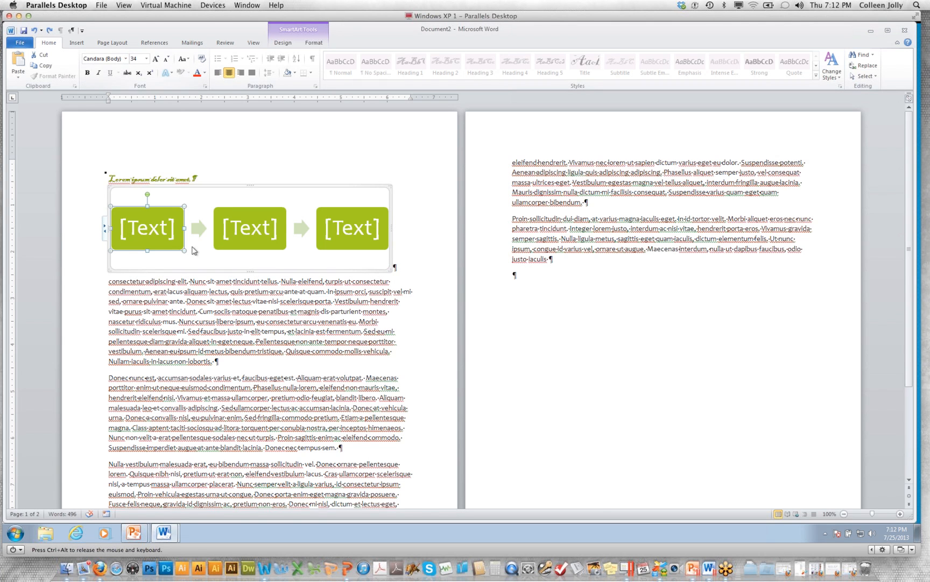
{"action": "left_click", "coordinate": [204, 301]}
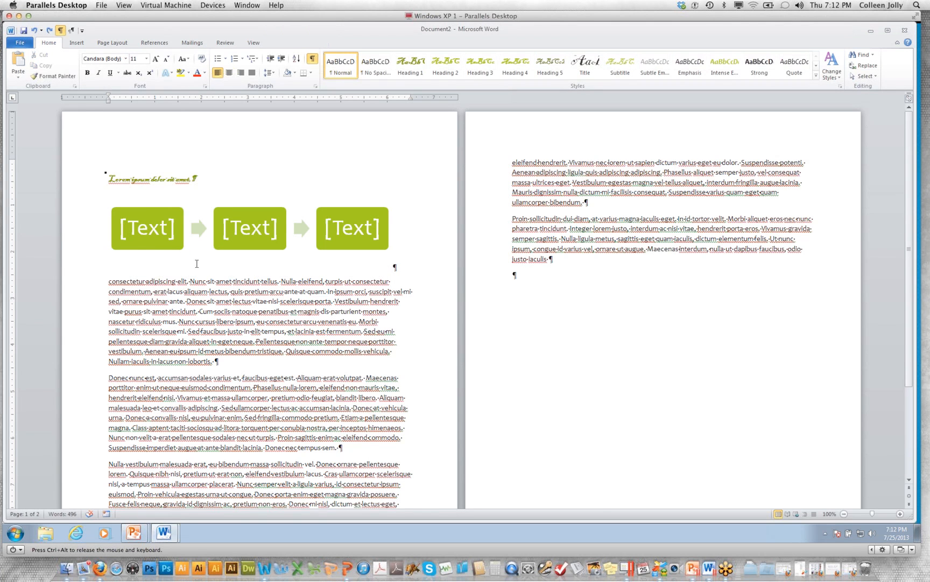
{"action": "left_click", "coordinate": [126, 59]}
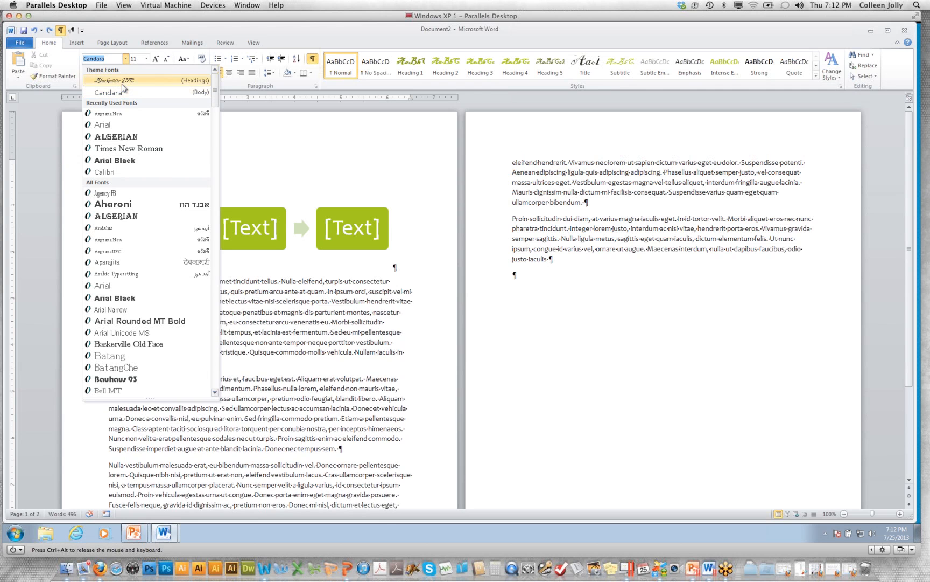
{"action": "left_click", "coordinate": [288, 324]}
Set the first body paragraph below the SmartArt in Arial Rounded MT Bold and deselect it
{"action": "left_click_drag", "start_coordinate": [233, 363], "coordinate": [104, 283]}
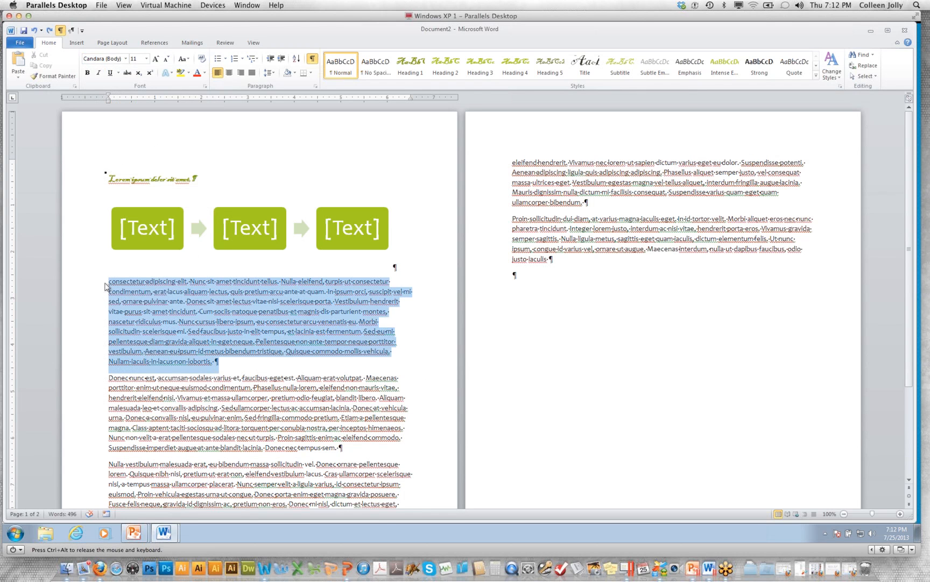
{"action": "left_click", "coordinate": [126, 59]}
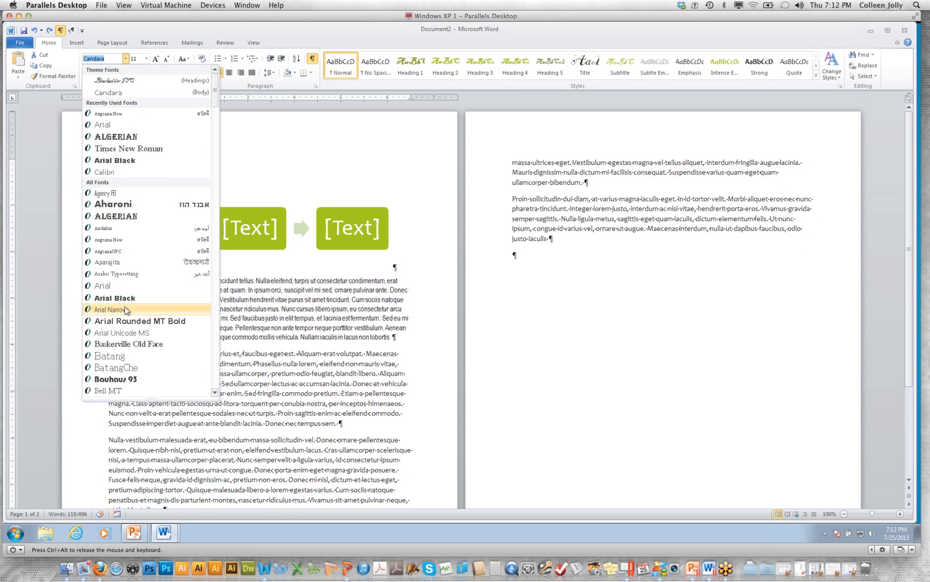
{"action": "left_click", "coordinate": [125, 321]}
{"action": "left_click", "coordinate": [258, 207]}
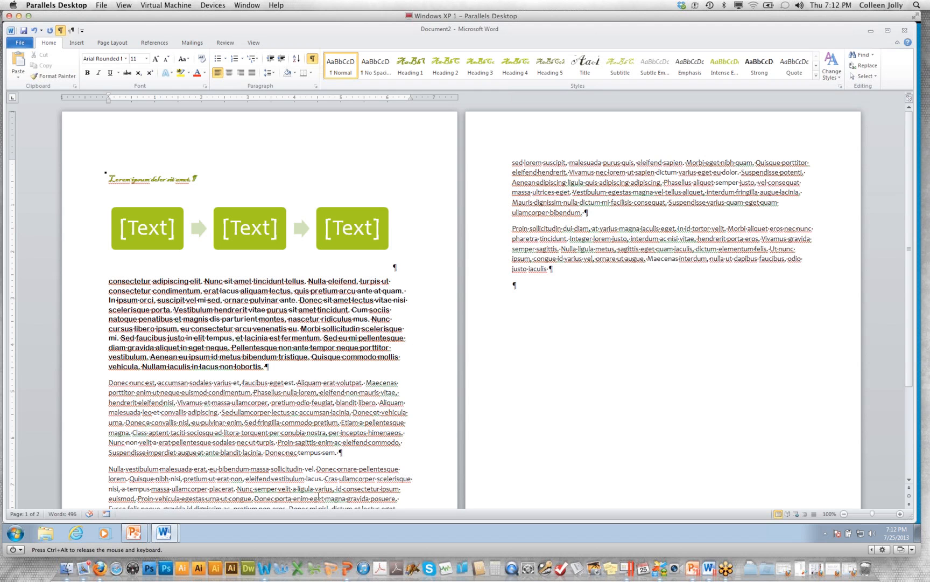
Switch to Microsoft Word for Mac and look over its built-in themes without applying one
{"action": "left_click", "coordinate": [266, 563]}
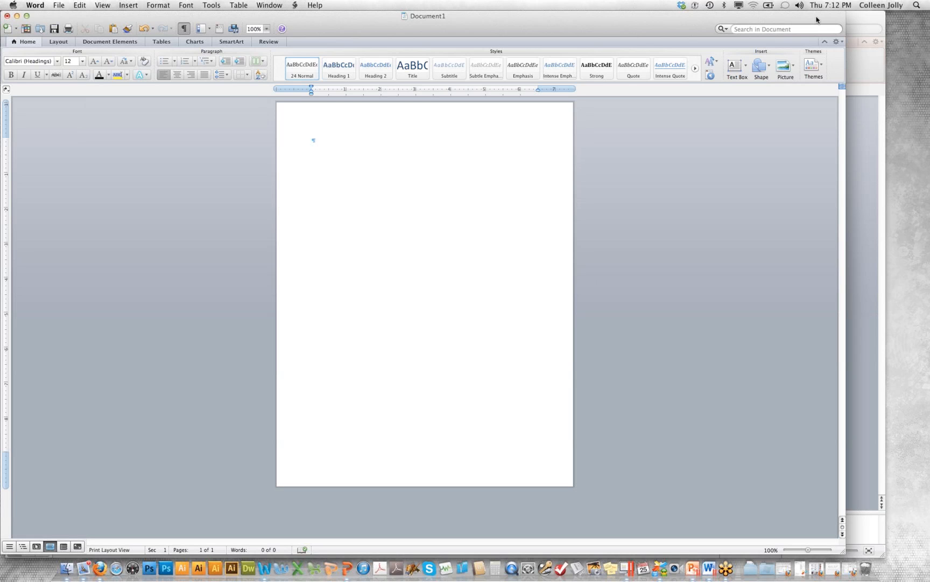
{"action": "left_click", "coordinate": [816, 73]}
{"action": "left_click", "coordinate": [816, 69]}
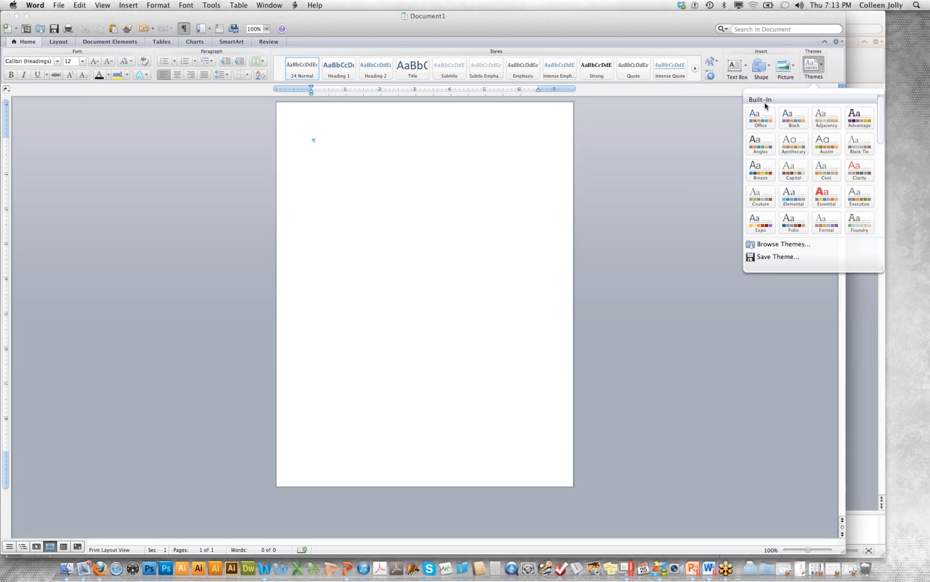
{"action": "left_click", "coordinate": [672, 328]}
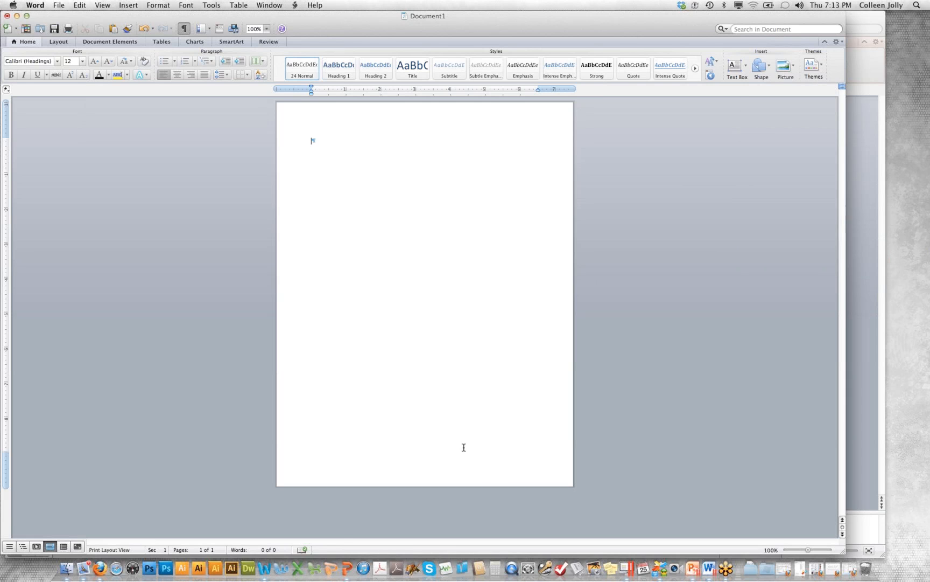
Switch to PowerPoint and apply in turn the plain black theme, the white theme with a brown side band, and the Advantage theme
{"action": "left_click", "coordinate": [346, 568]}
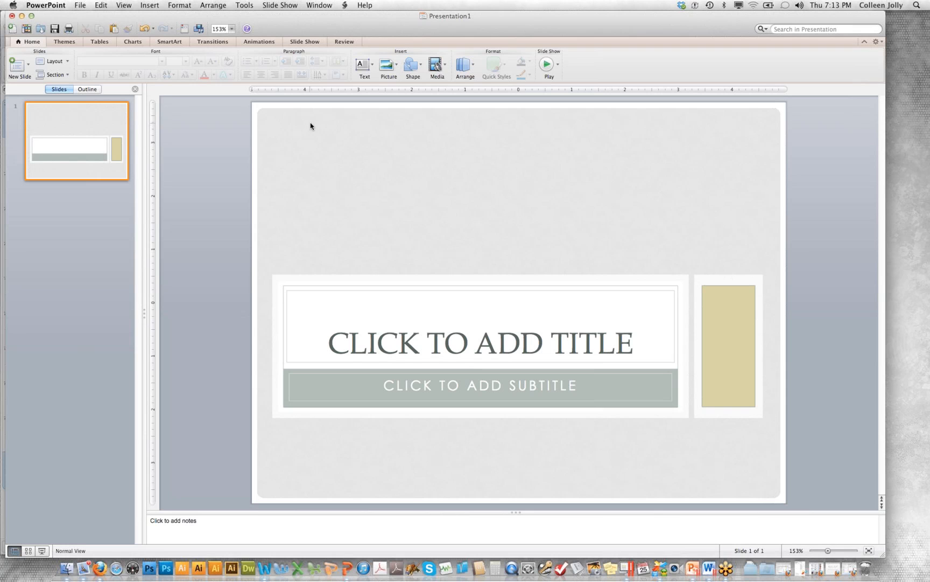
{"action": "left_click", "coordinate": [72, 43]}
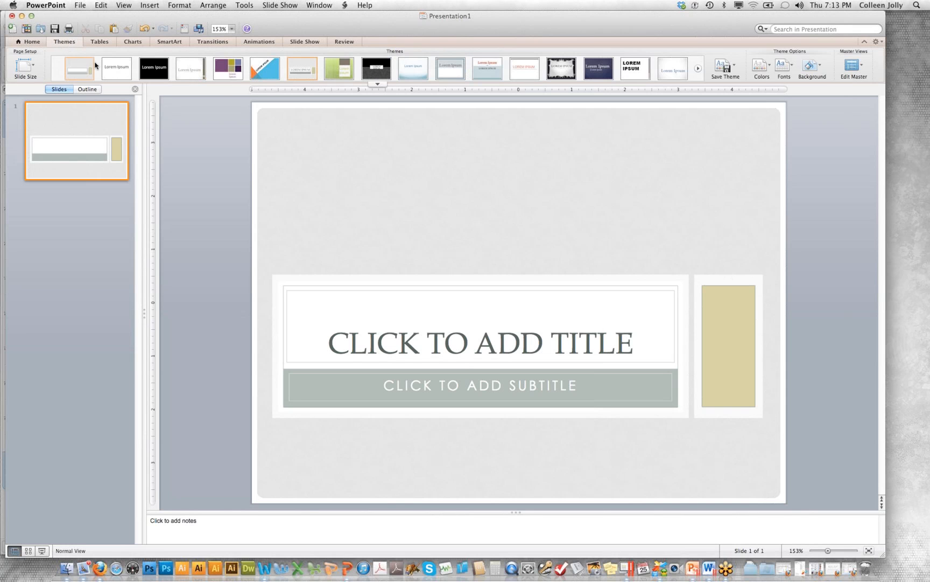
{"action": "left_click", "coordinate": [155, 70]}
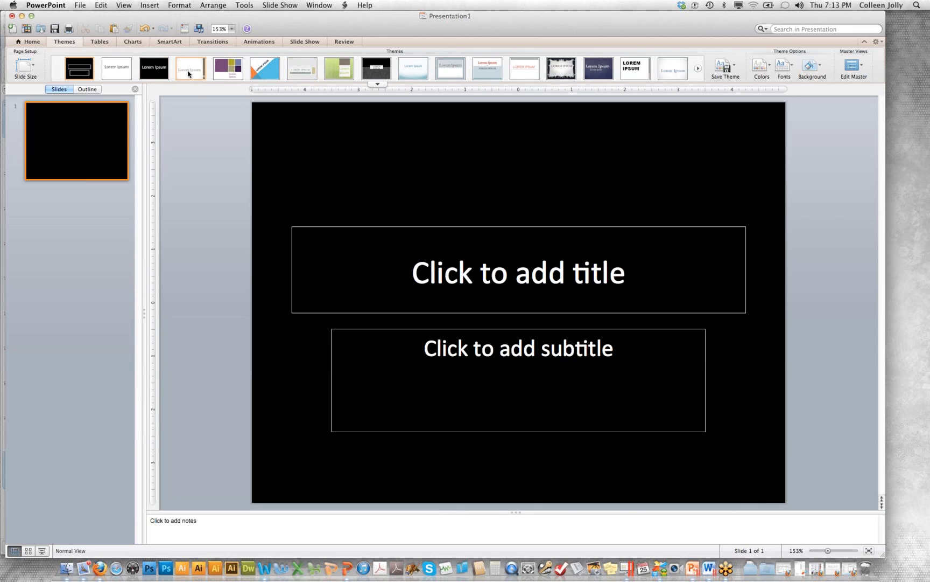
{"action": "left_click", "coordinate": [188, 73]}
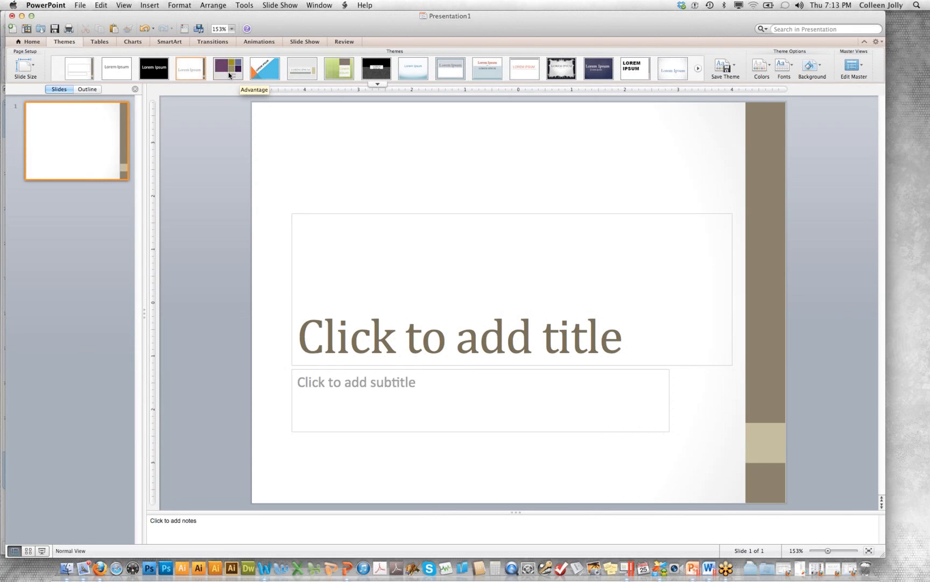
{"action": "left_click", "coordinate": [229, 74]}
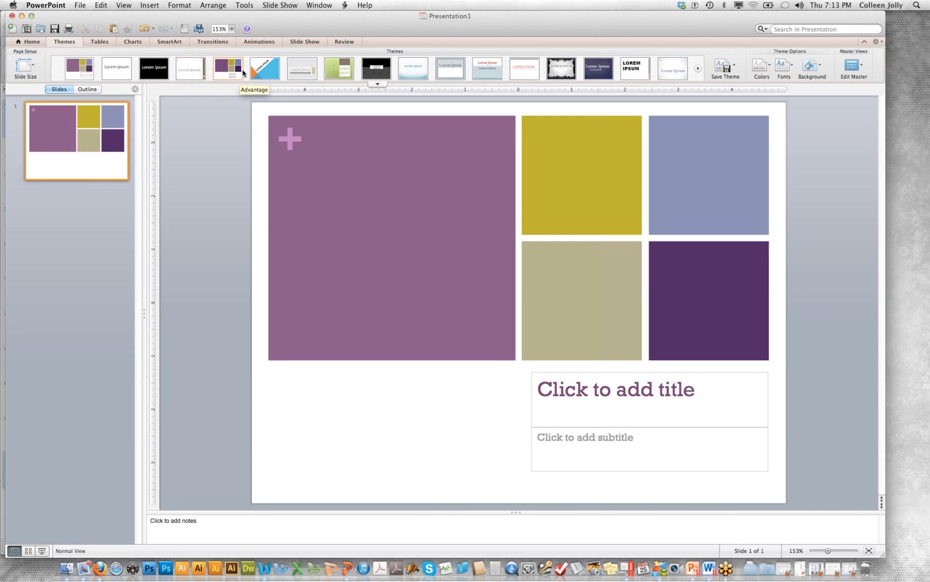
Apply the Angles theme to the presentation and select the slide's title placeholder
{"action": "left_click", "coordinate": [272, 68]}
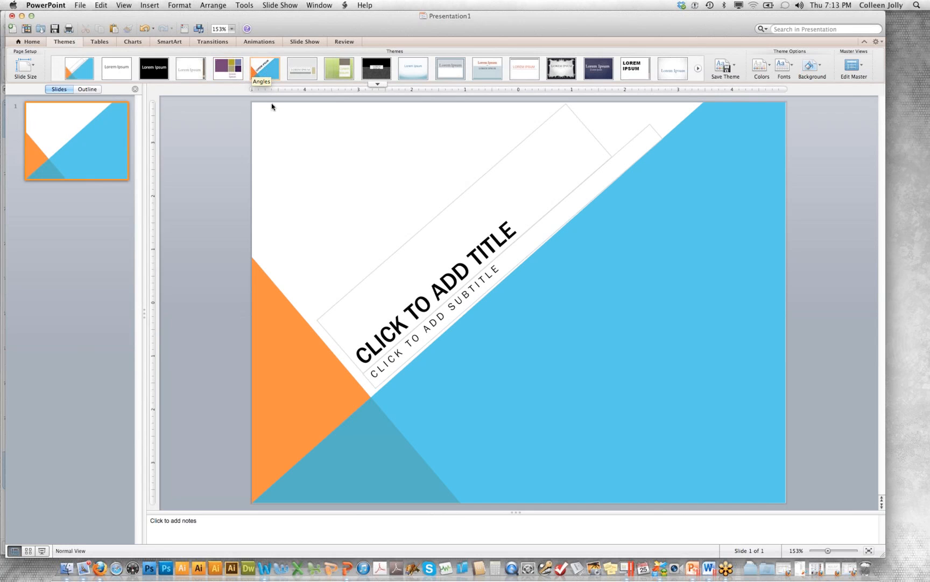
{"action": "left_click", "coordinate": [302, 223]}
{"action": "left_click", "coordinate": [260, 282]}
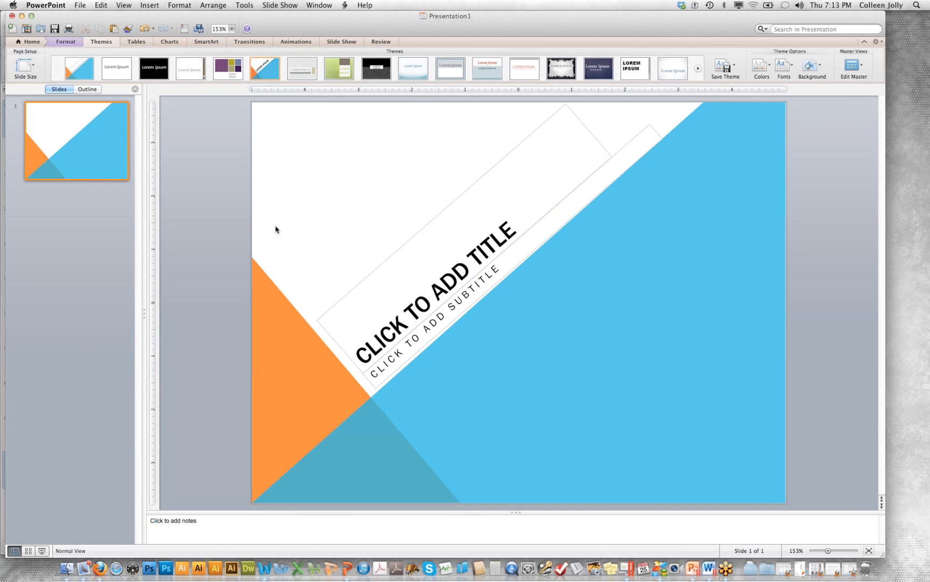
{"action": "left_click", "coordinate": [509, 215]}
{"action": "key", "text": "Escape"}
Look over the theme color sets and the options for creating custom theme colors, without creating a new set
{"action": "left_click", "coordinate": [761, 66]}
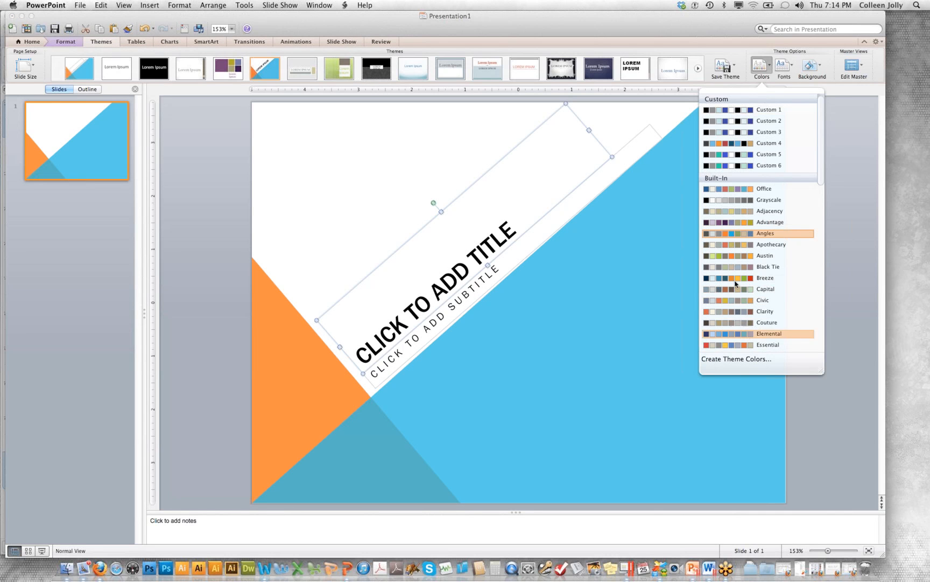
{"action": "left_click", "coordinate": [745, 359]}
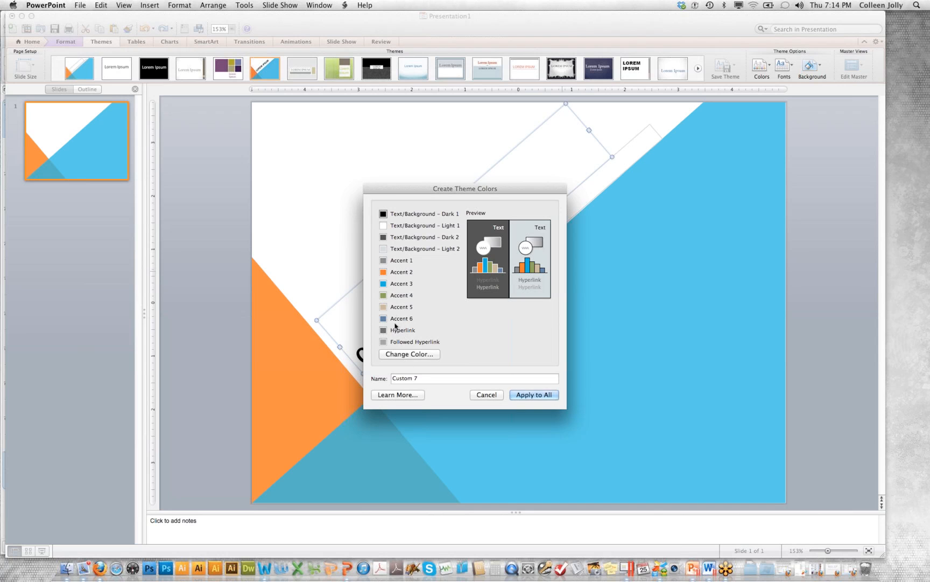
{"action": "left_click", "coordinate": [484, 396]}
{"action": "left_click", "coordinate": [491, 396]}
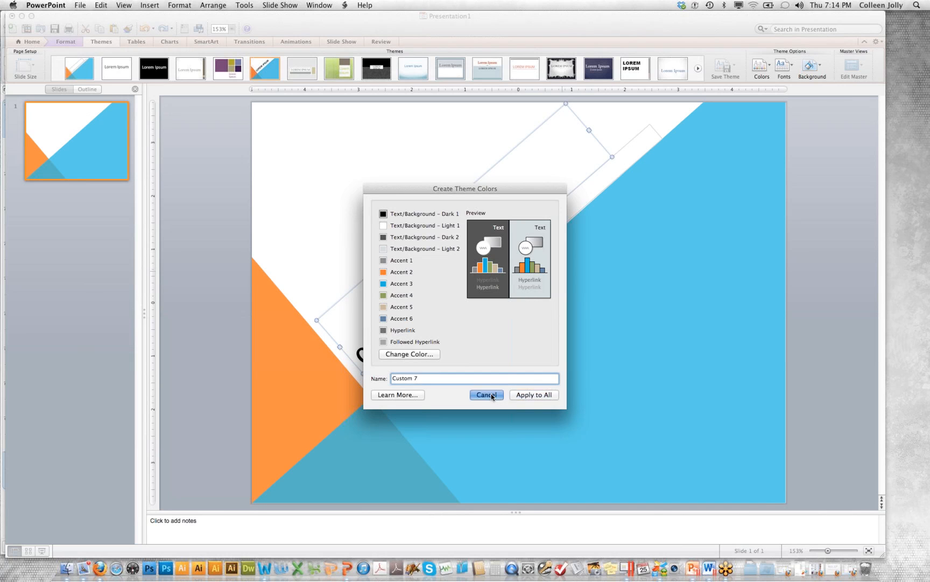
Apply the Adjacency theme fonts and view the background styles without choosing one
{"action": "left_click", "coordinate": [784, 66]}
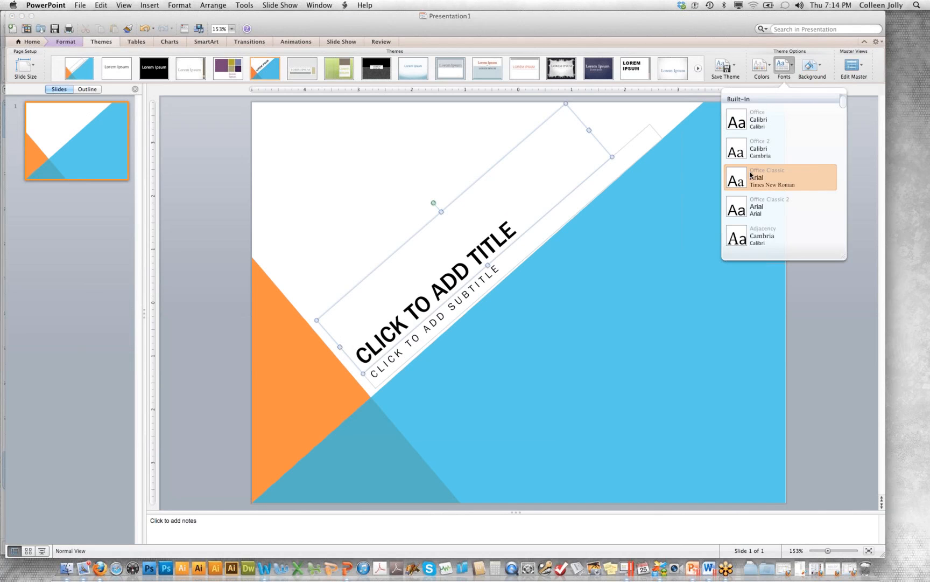
{"action": "left_click", "coordinate": [761, 231]}
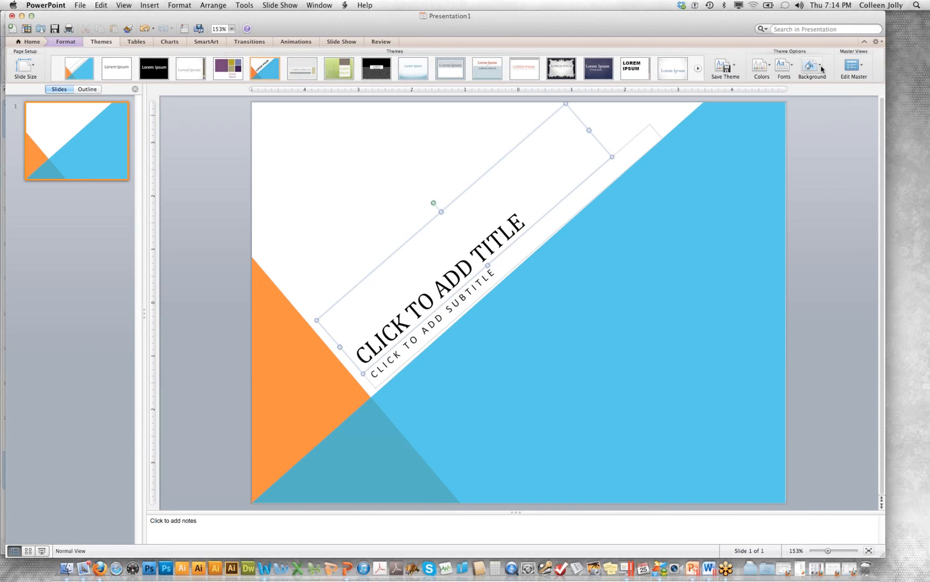
{"action": "left_click", "coordinate": [811, 66]}
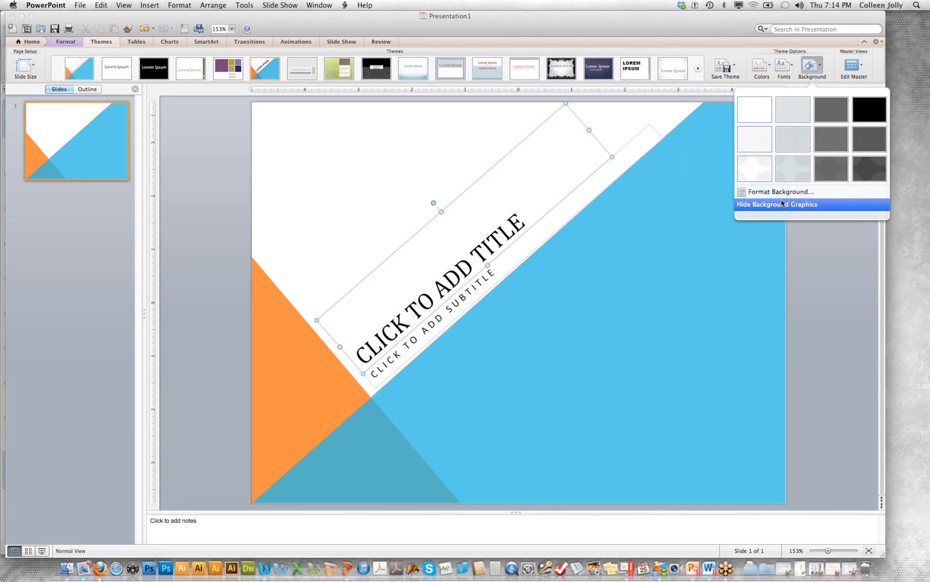
{"action": "left_click", "coordinate": [700, 193]}
View the options for saving the current theme as an Office Theme (.thmx) file, without saving it
{"action": "left_click", "coordinate": [734, 67]}
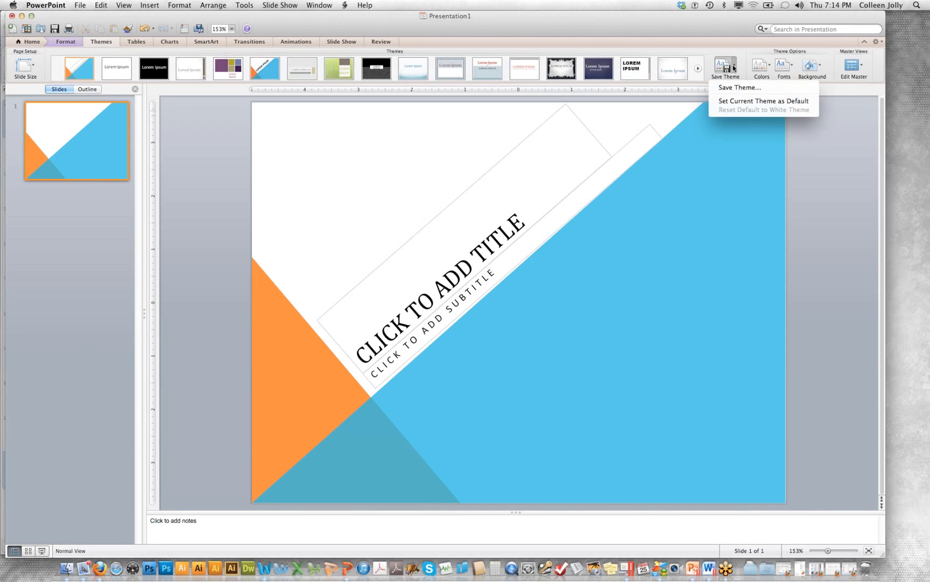
{"action": "left_click", "coordinate": [726, 89]}
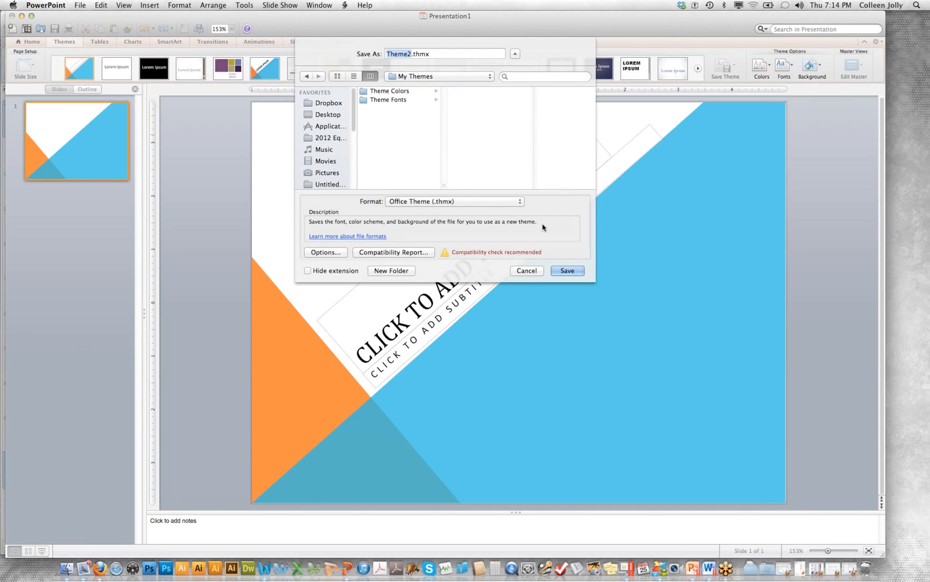
{"action": "left_click", "coordinate": [534, 271]}
{"action": "left_click", "coordinate": [533, 270]}
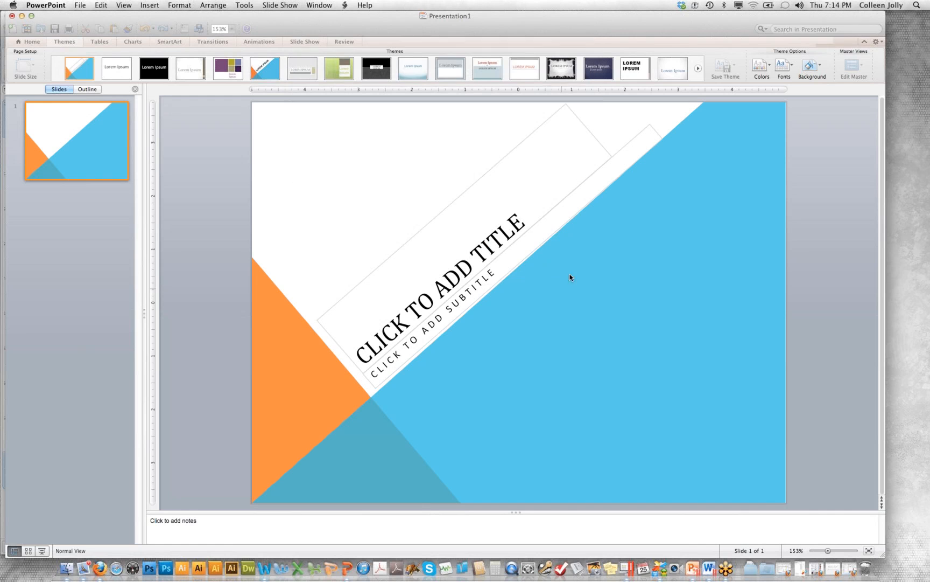
Switch to the blank document in Word for Mac, and from there to the themed document in Word on the Windows virtual machine
{"action": "left_click", "coordinate": [262, 576]}
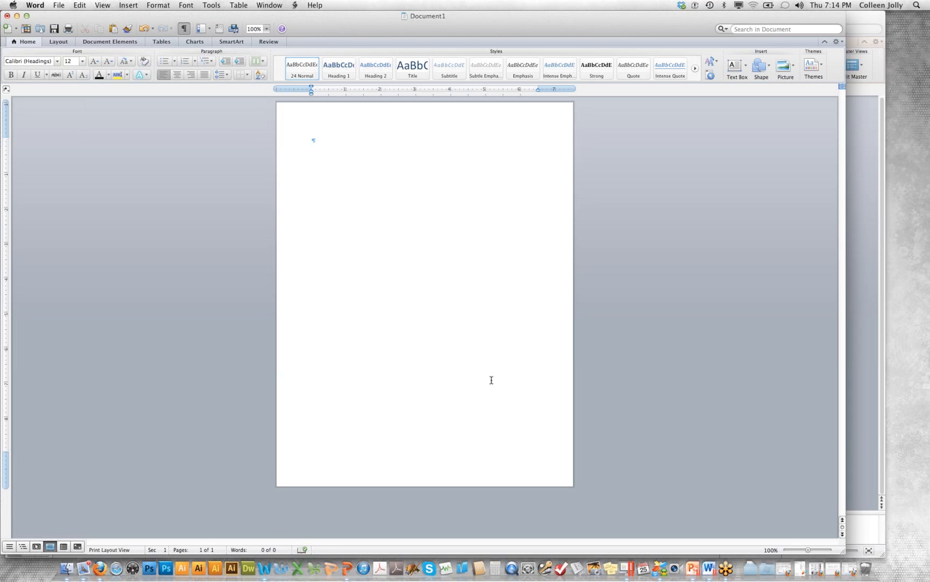
{"action": "key", "text": "ctrl+Right"}
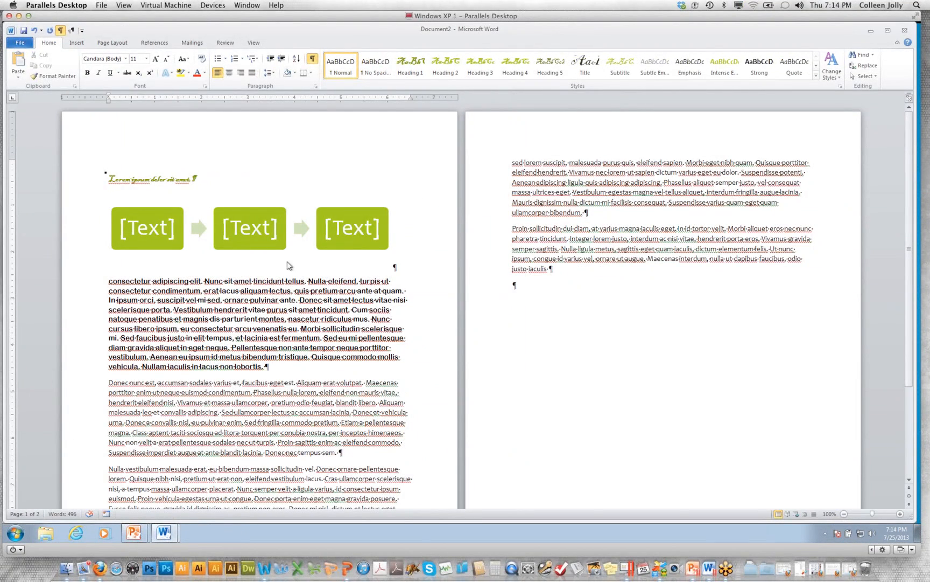
{"action": "left_click", "coordinate": [647, 263]}
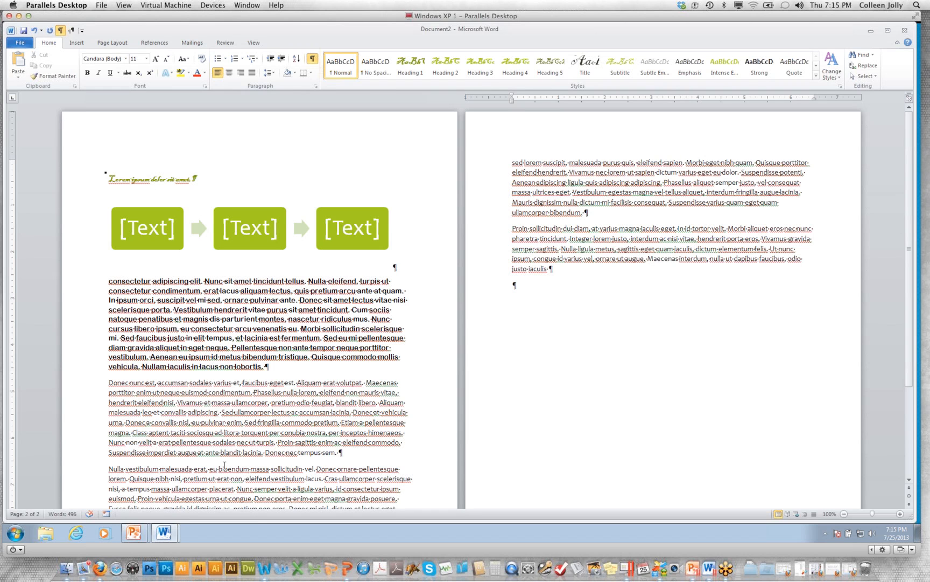
Switch to the ForYouTube presentation in PowerPoint for Windows and show its "Want More Great Info?" slide in the full-screen slide show
{"action": "left_click", "coordinate": [133, 532]}
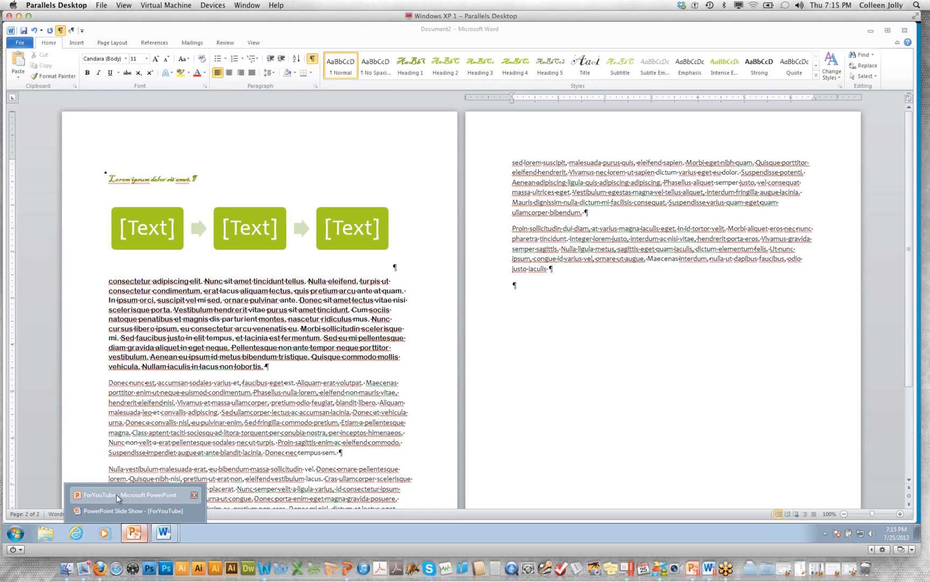
{"action": "left_click", "coordinate": [117, 494]}
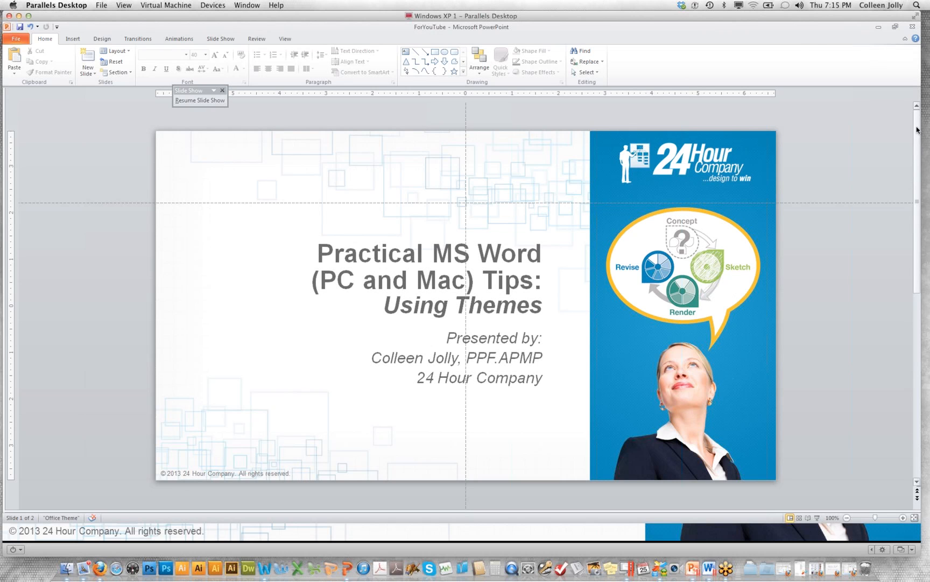
{"action": "left_click_drag", "start_coordinate": [918, 129], "coordinate": [852, 468]}
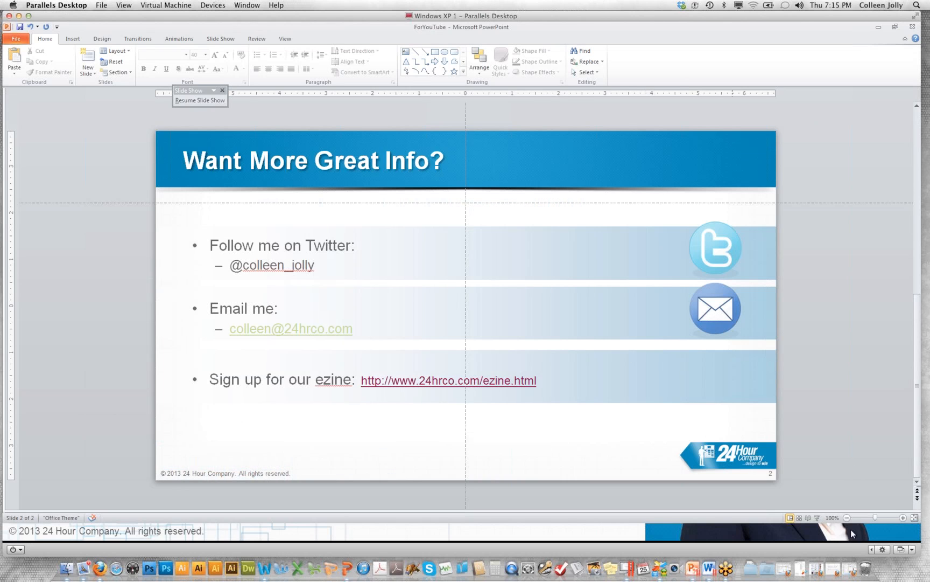
{"action": "left_click", "coordinate": [818, 516]}
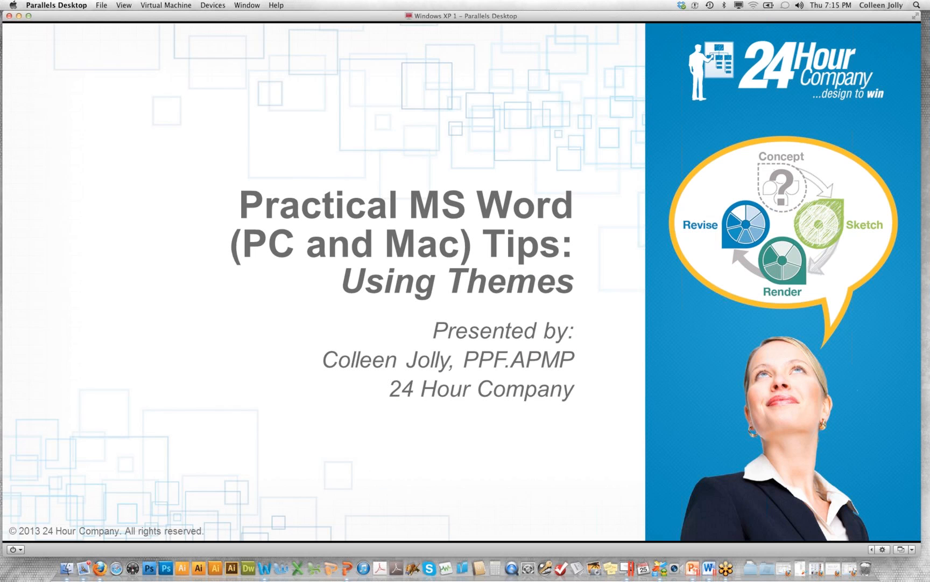
{"action": "key", "text": "Right"}
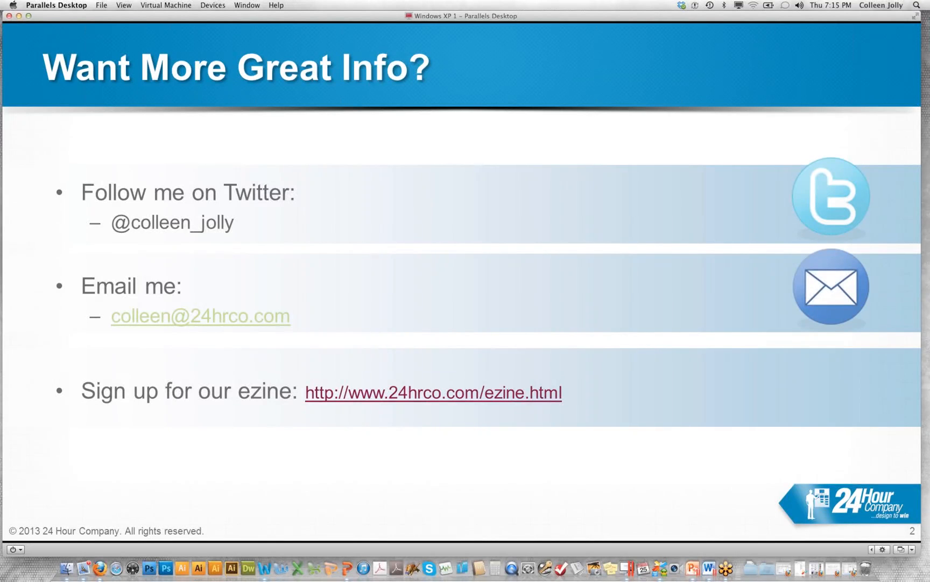